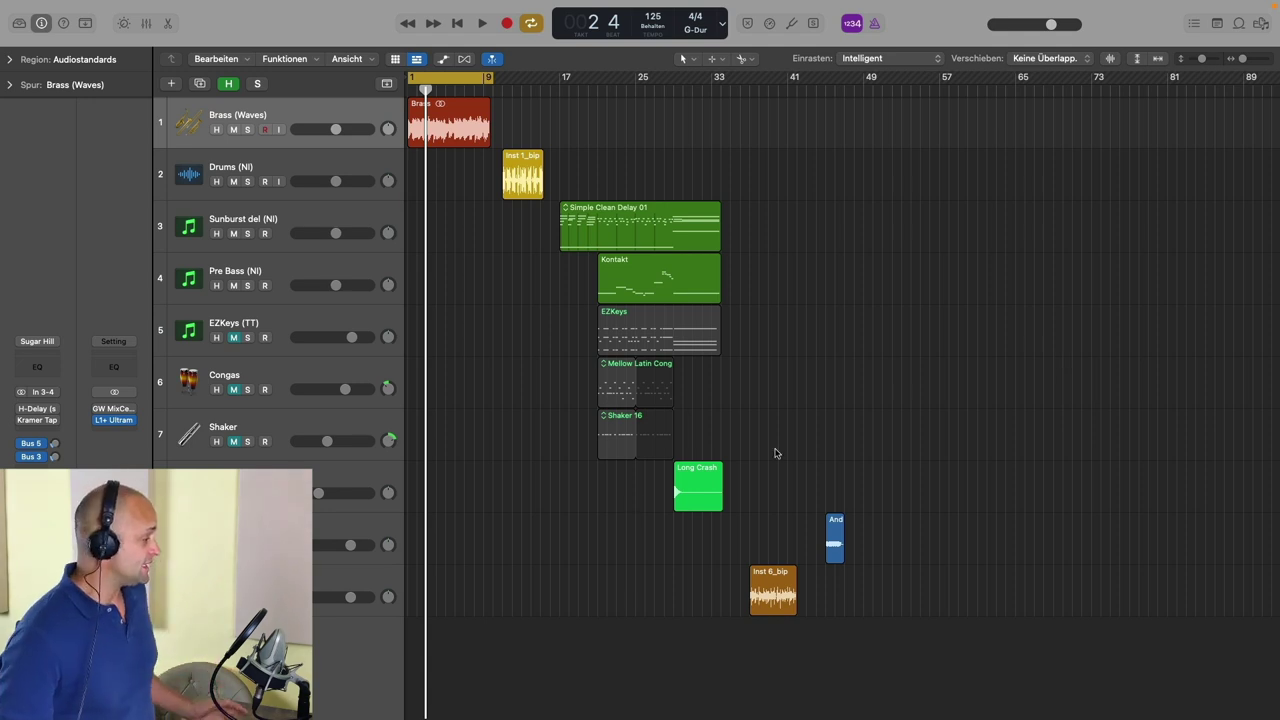
Show the H-Delay, Kramer Tape and GW MixCentric plug-ins of the Brass track and stereo output, arranged without overlap.
click(40, 410)
drag(697, 185, 1065, 93)
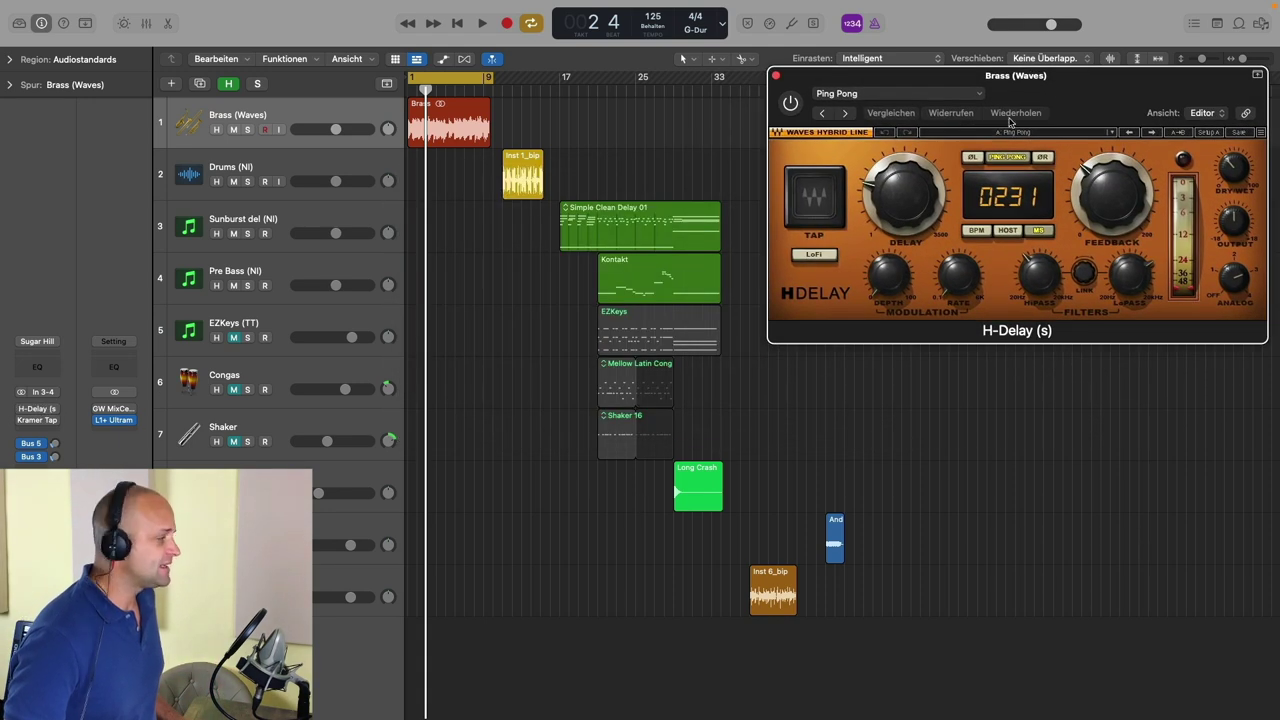
click(40, 421)
drag(687, 176, 1068, 358)
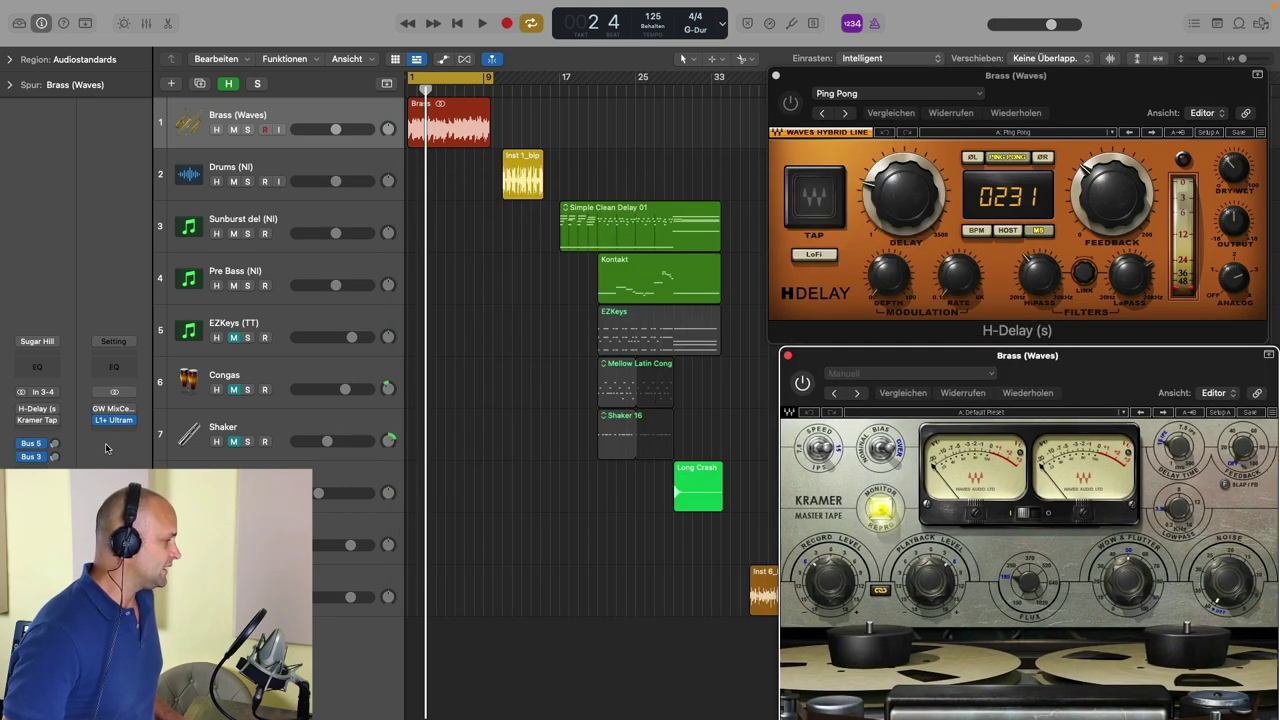
click(113, 410)
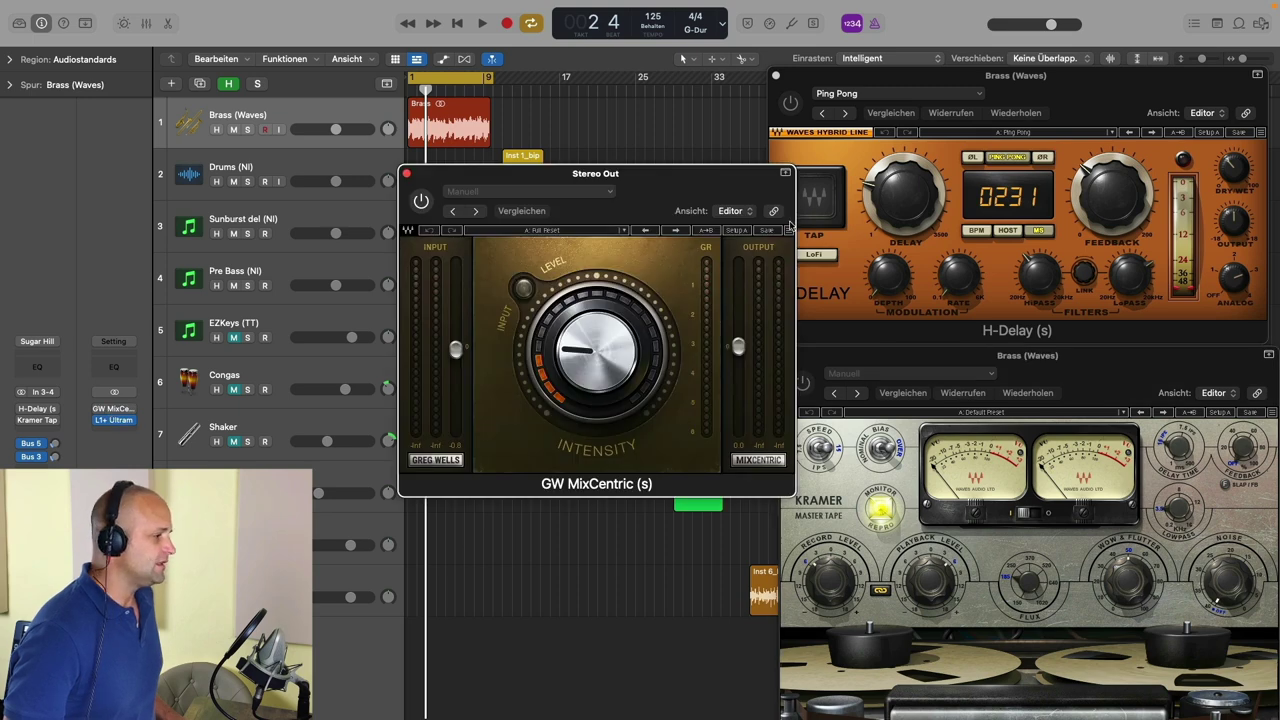
drag(707, 178, 687, 363)
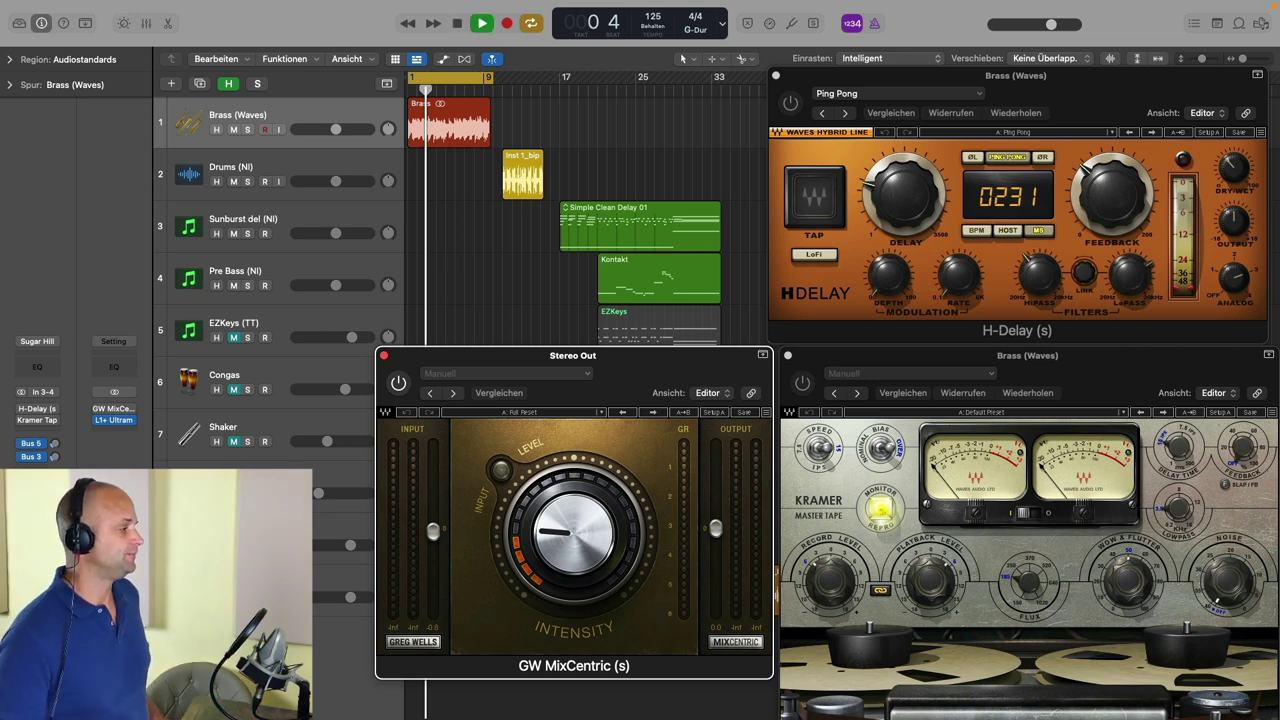
Play the looped Brass region, enable H-Delay, Kramer Tape and GW MixCentric during playback, and turn the cycle range off.
key(space)
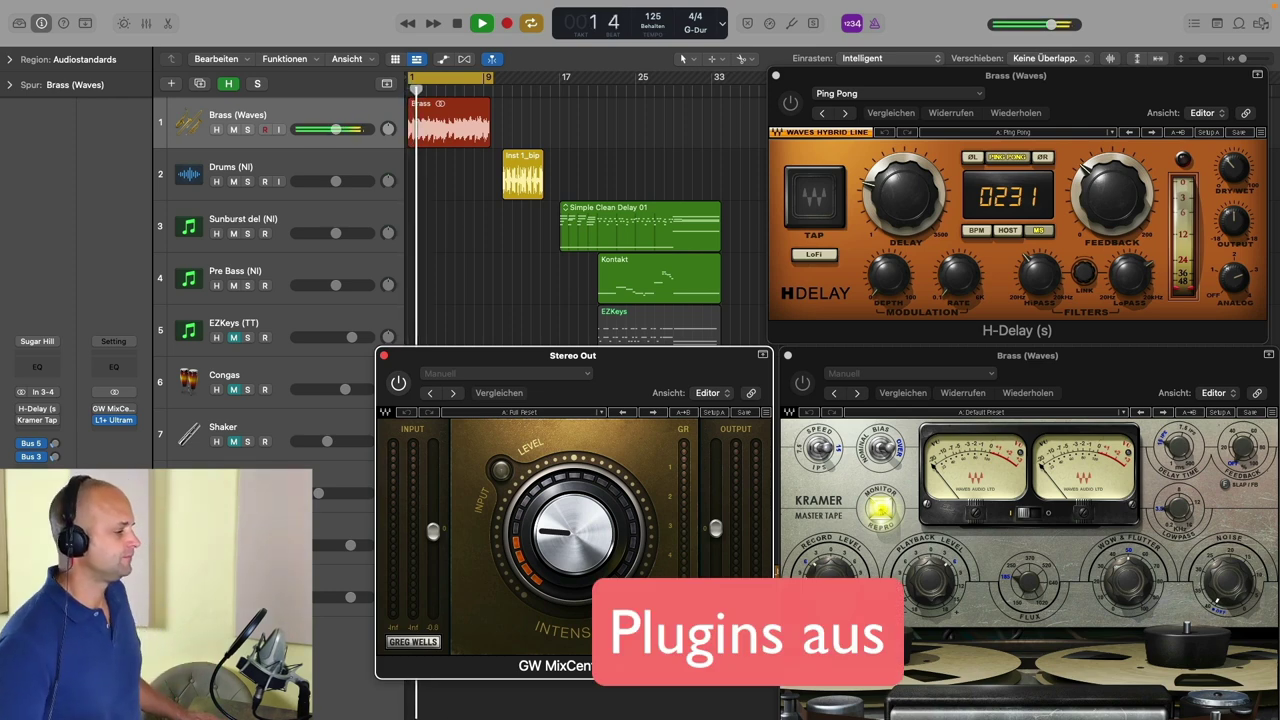
click(790, 104)
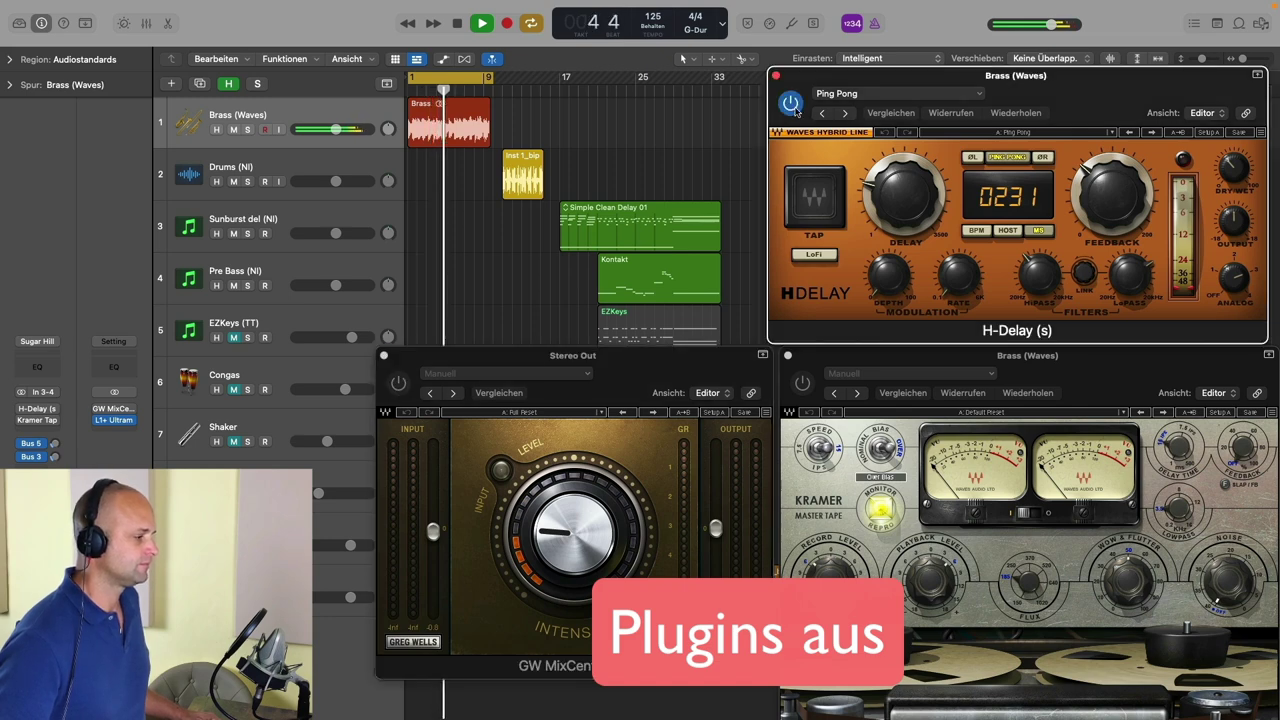
click(801, 382)
click(398, 383)
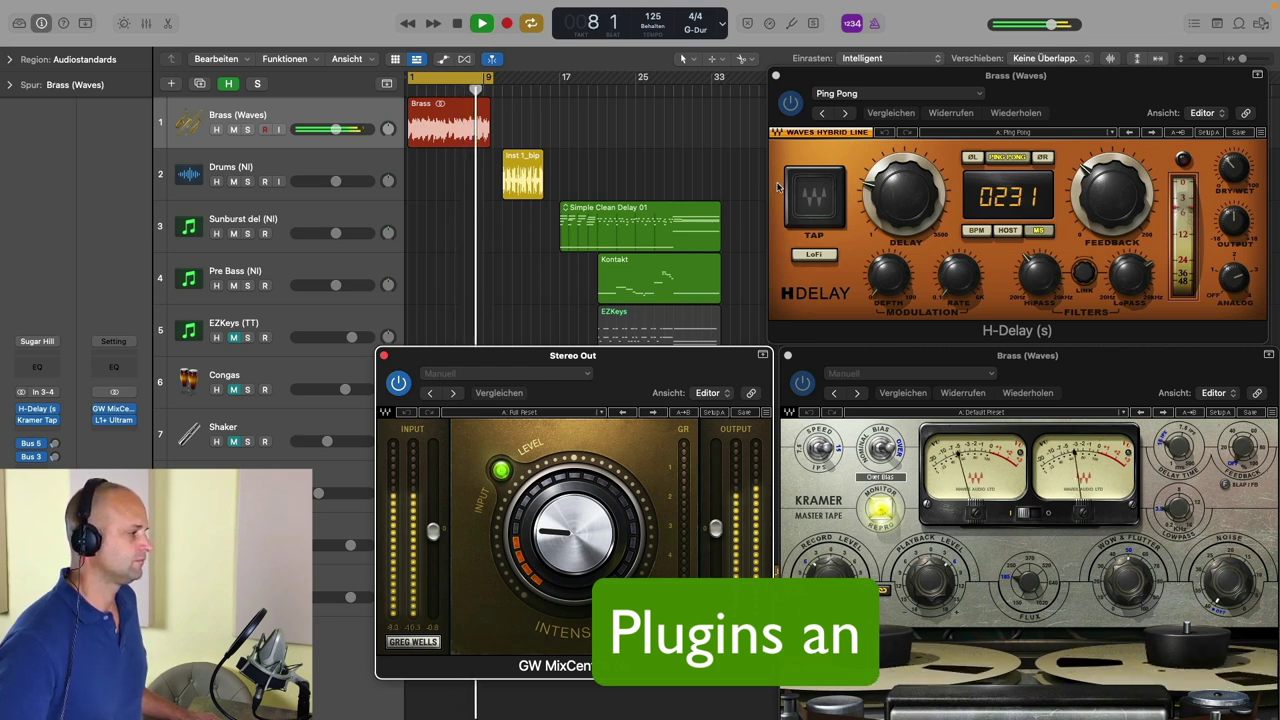
click(438, 78)
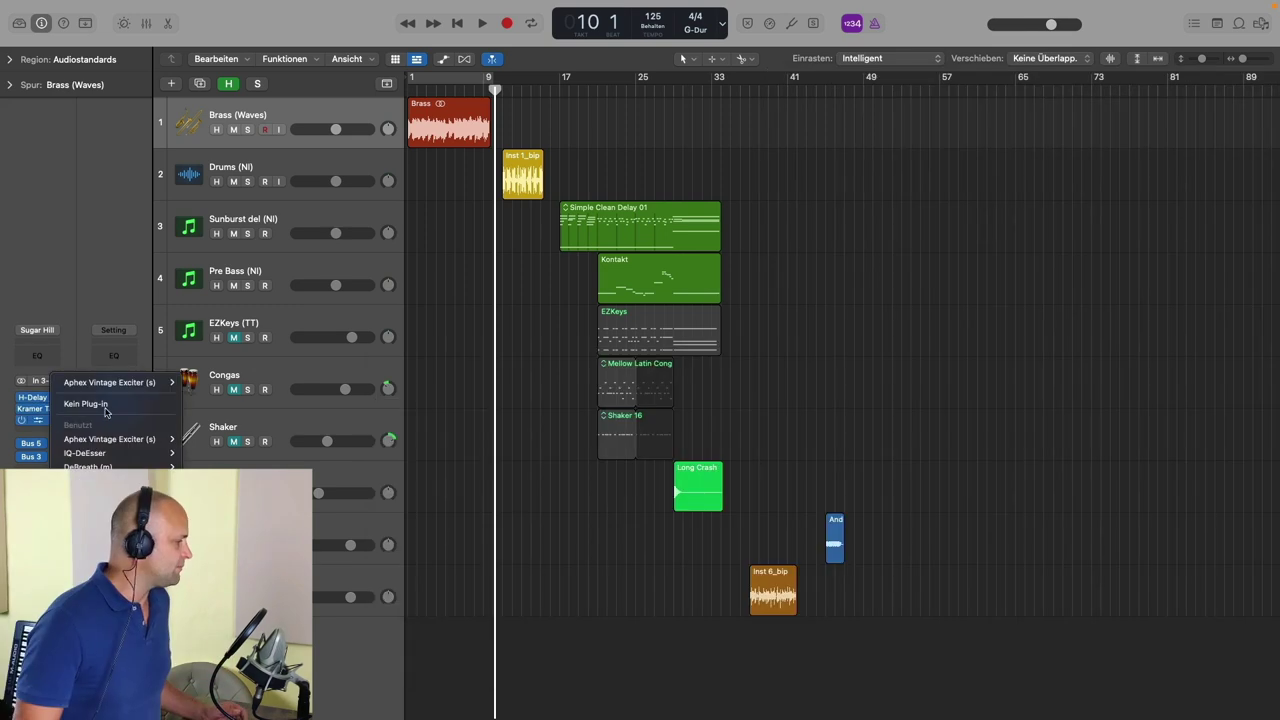
click(250, 424)
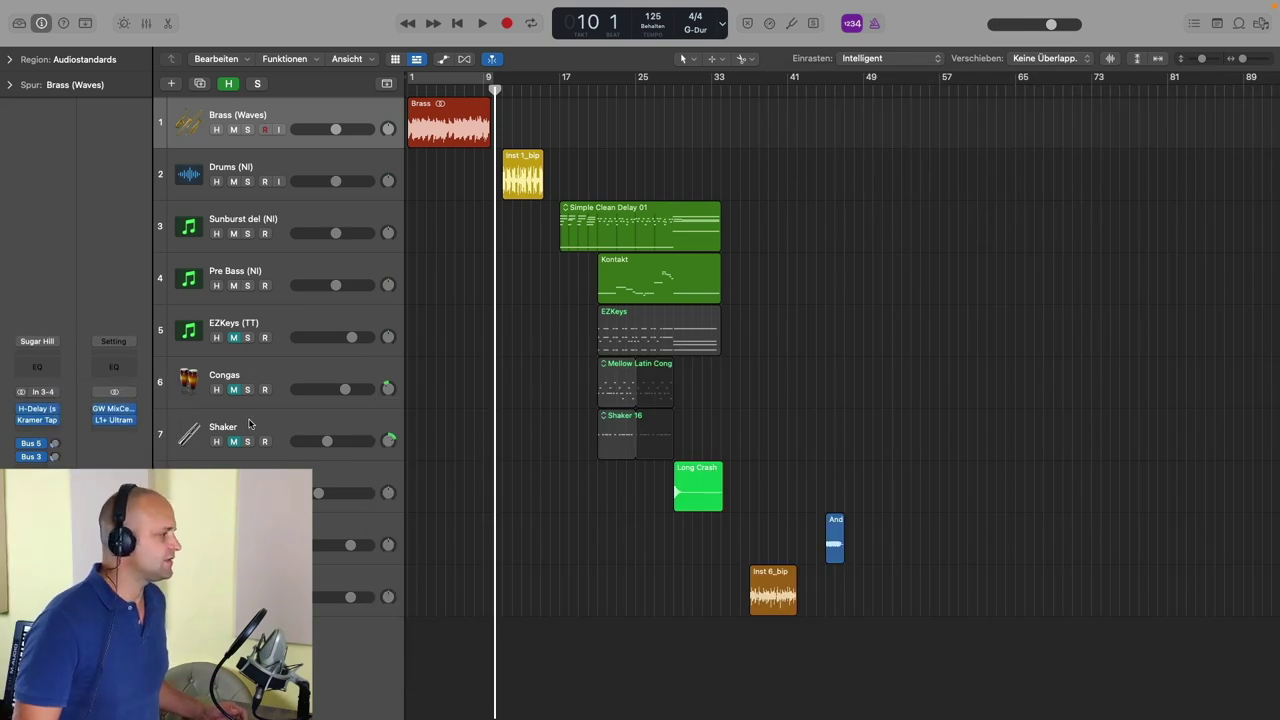
Open the Drums track's VC 160 and Transient Master plug-ins and place one above the other beside the tracks.
click(296, 169)
click(37, 434)
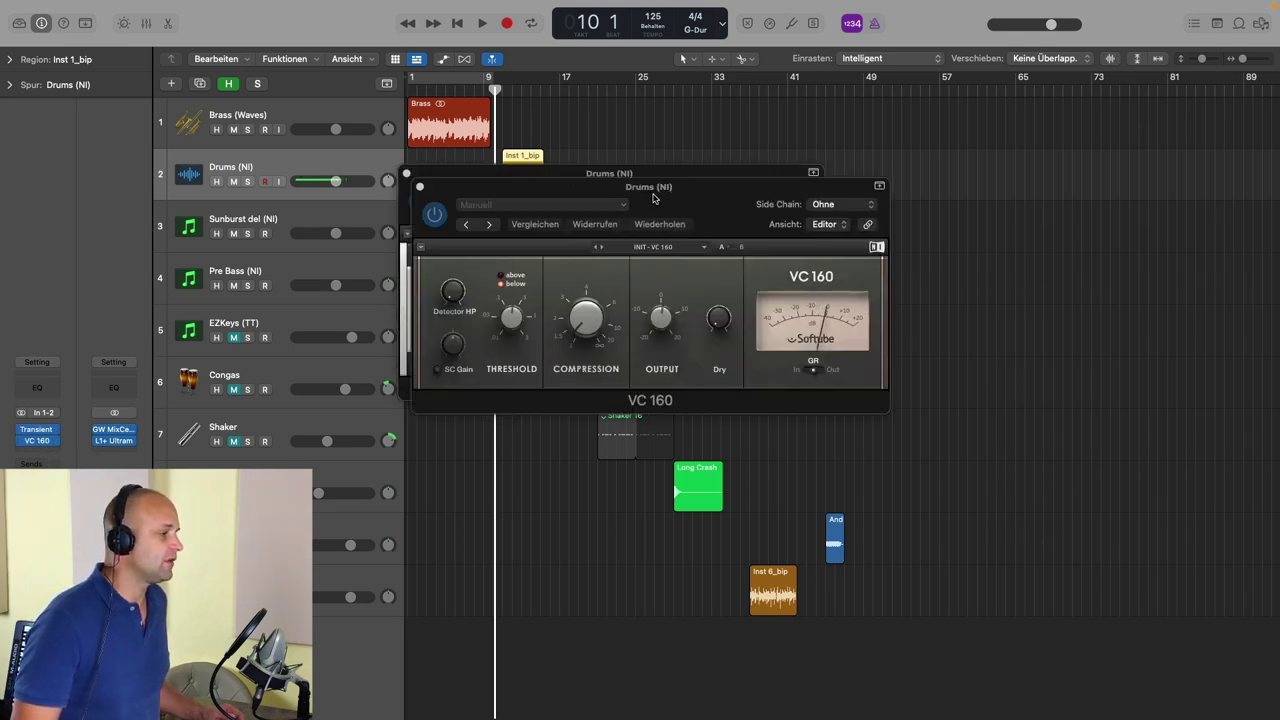
drag(654, 200, 1020, 52)
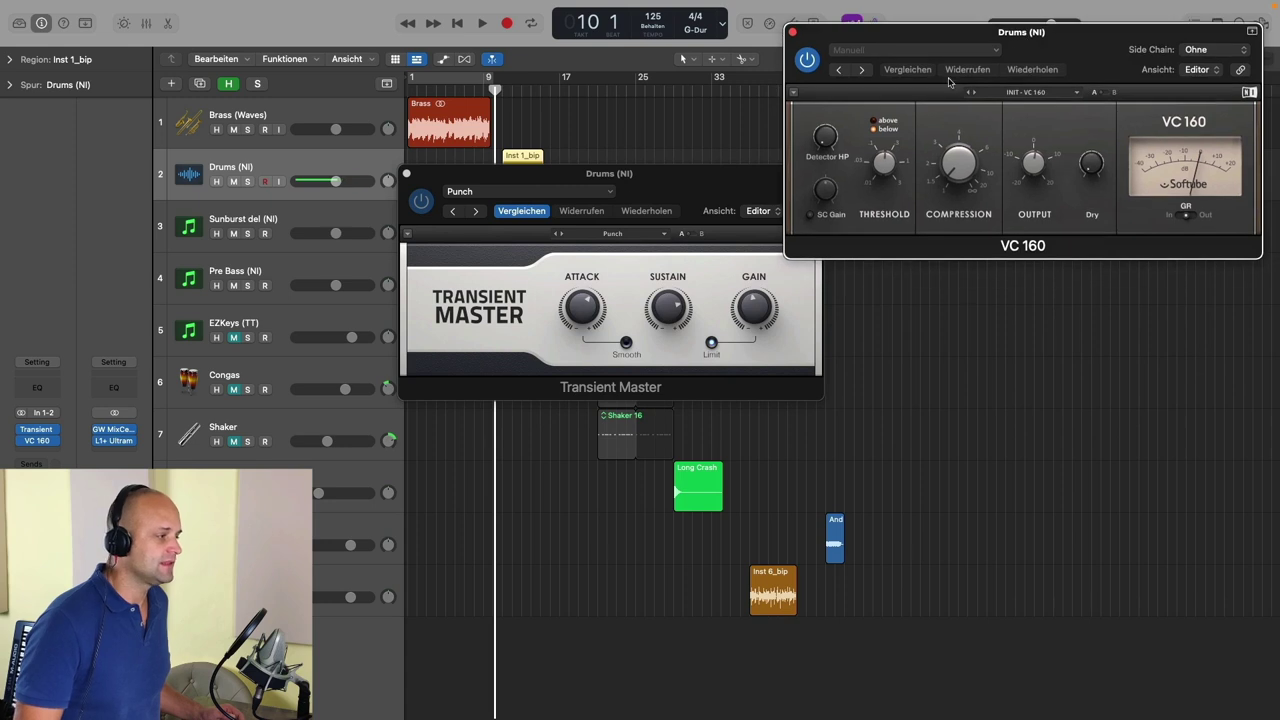
drag(641, 193, 1086, 288)
Loop the Drums region, enable VC 160 and Transient Master while it plays, and close both plug-in windows after stopping.
key(c)
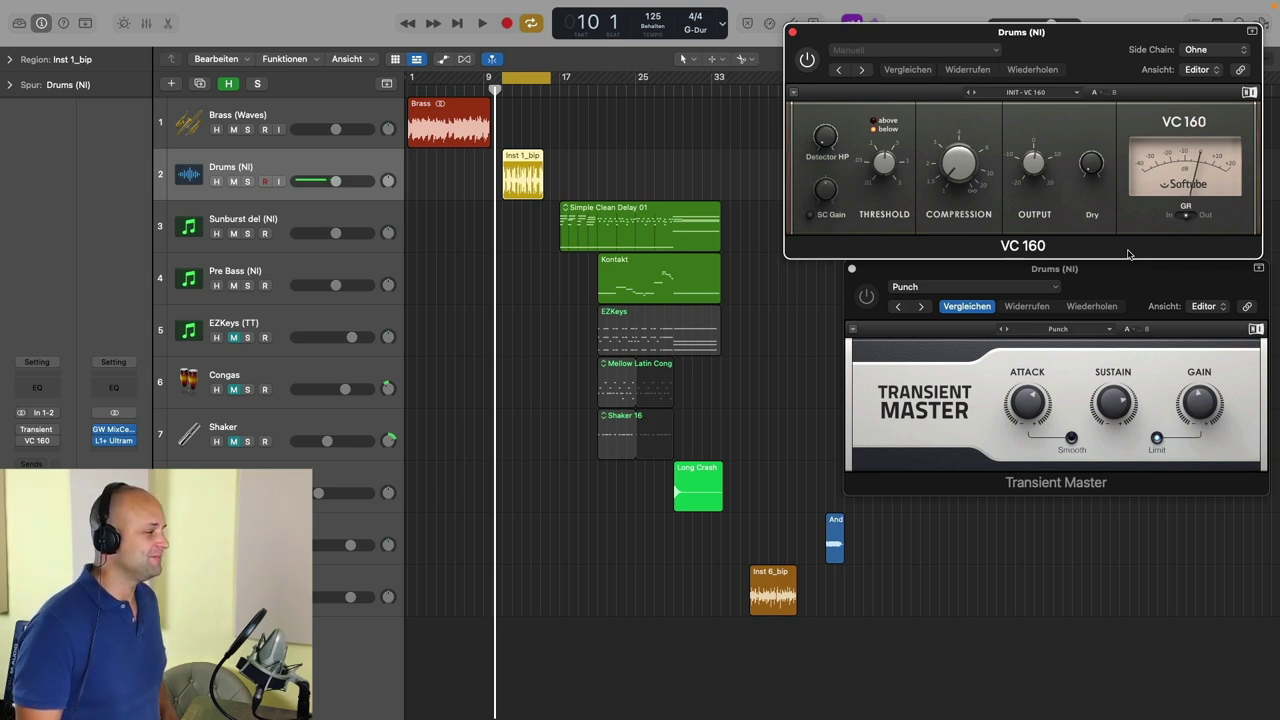
click(867, 297)
key(space)
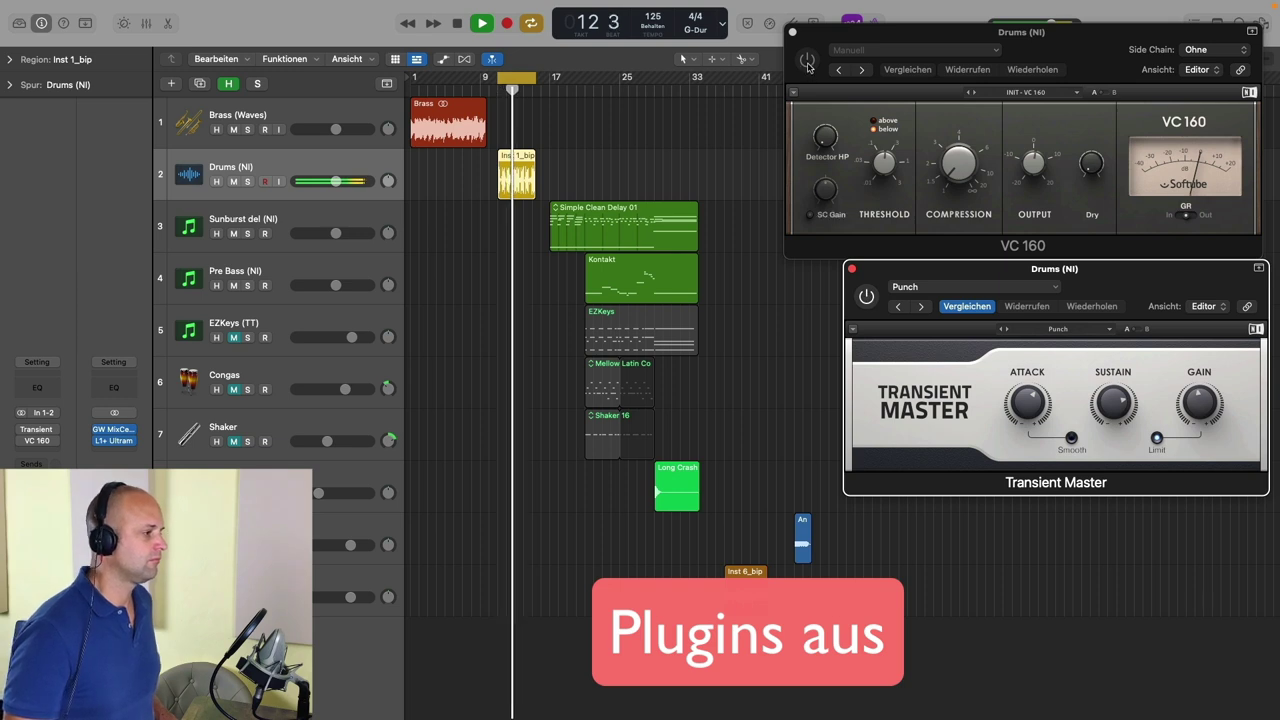
click(807, 60)
click(867, 297)
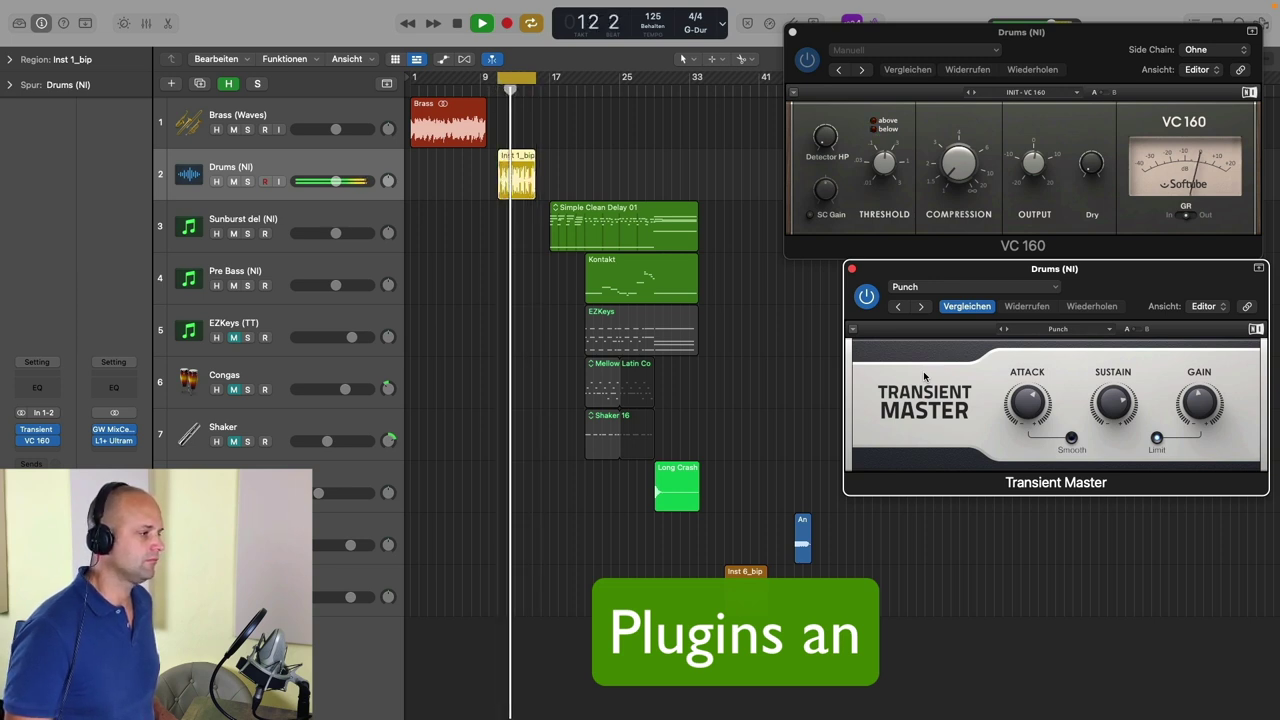
key(space)
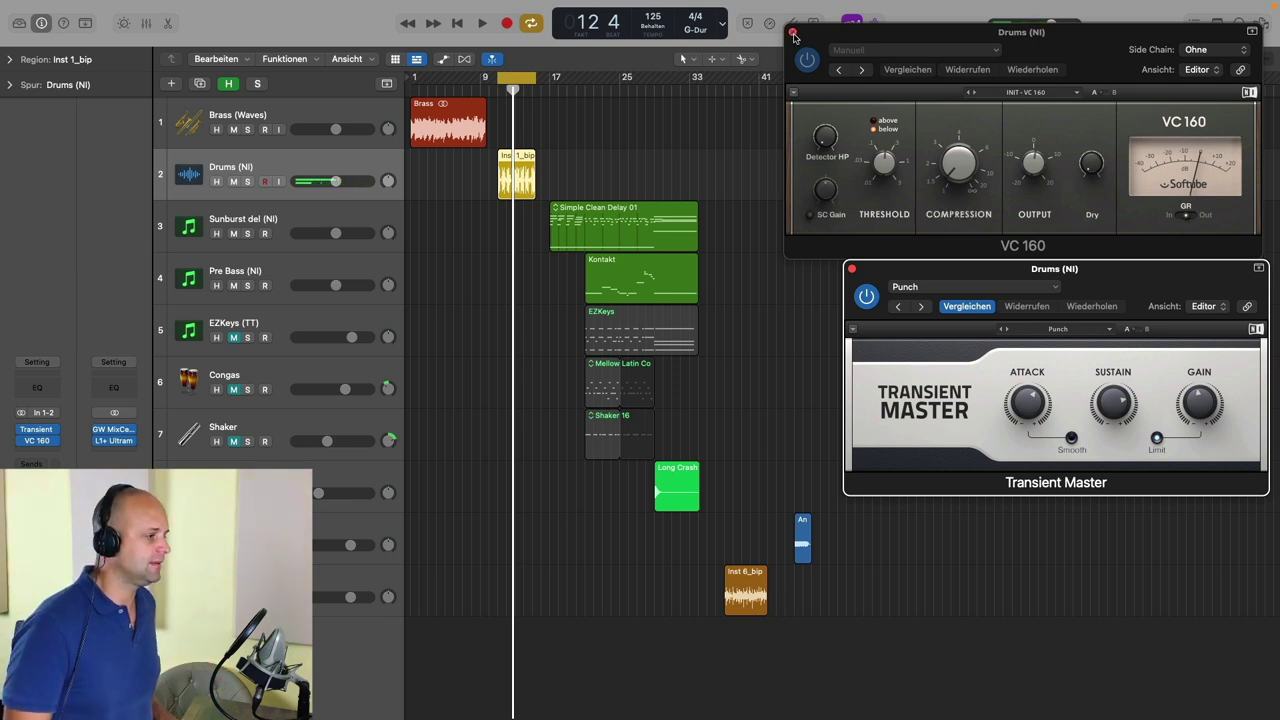
click(793, 32)
click(852, 271)
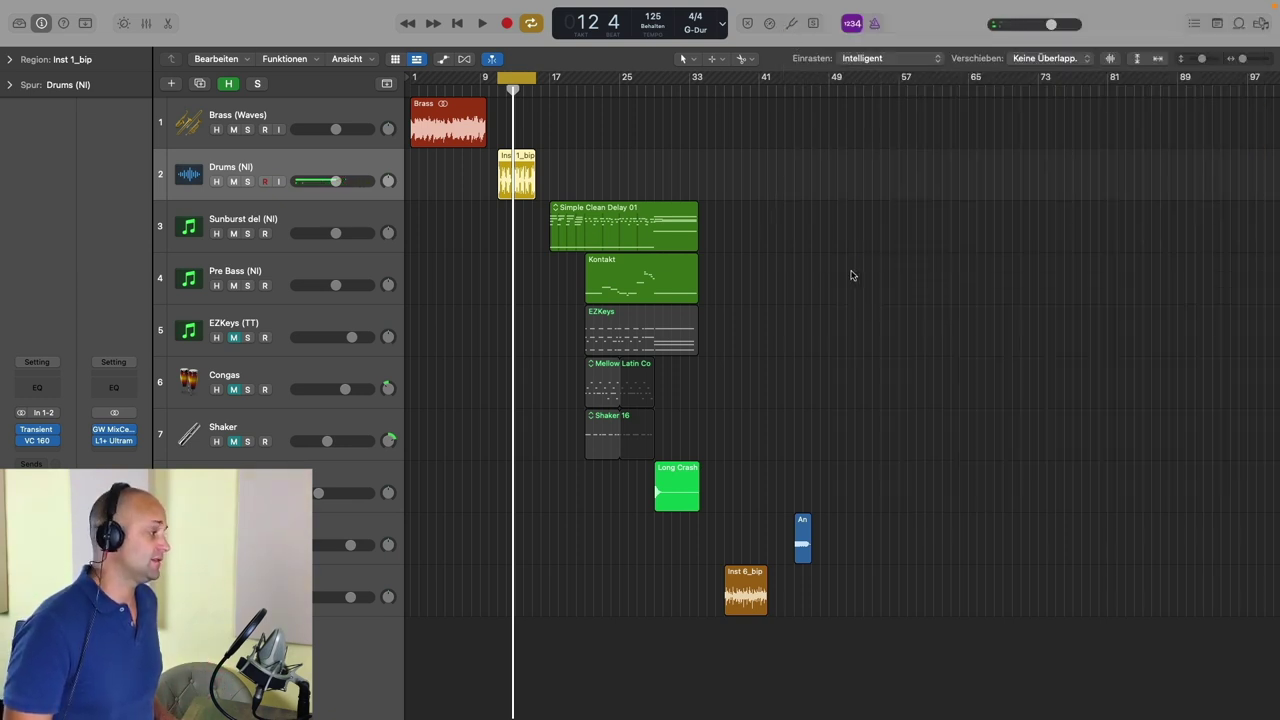
Display the Kontakt instruments of the Sunburst del and Pre Bass tracks side by side, and close both windows after listening.
click(354, 220)
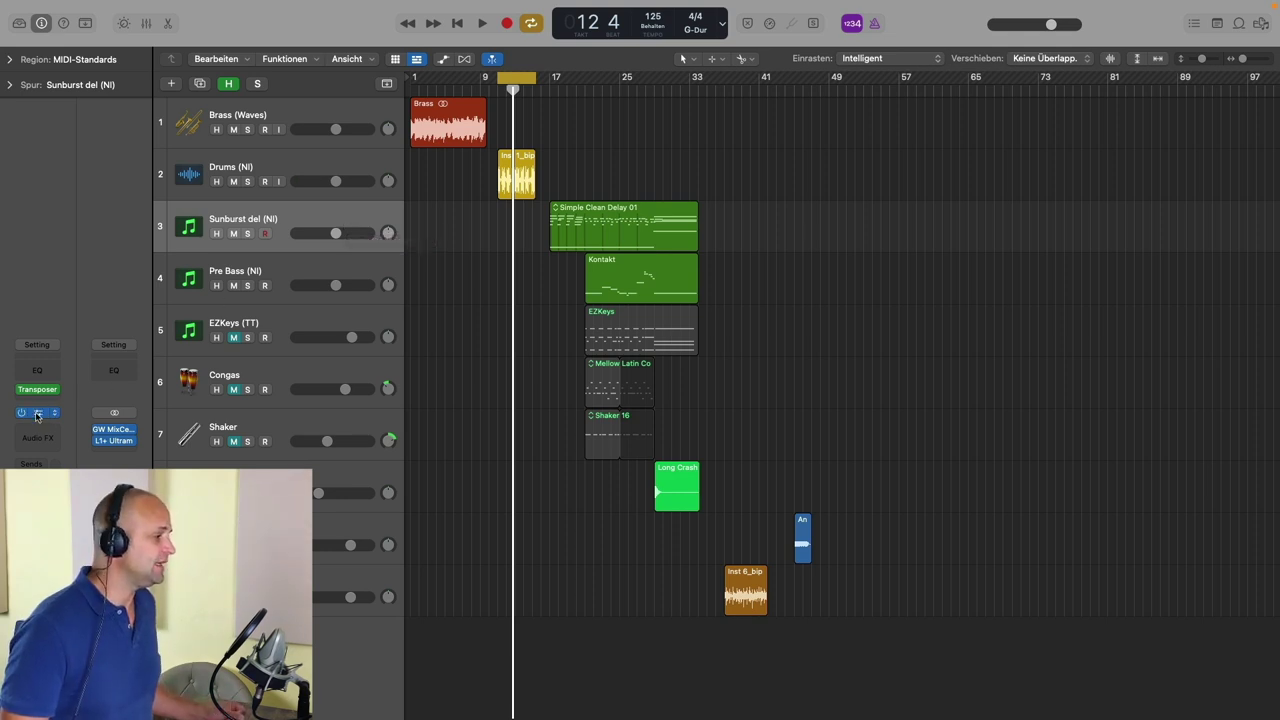
click(37, 414)
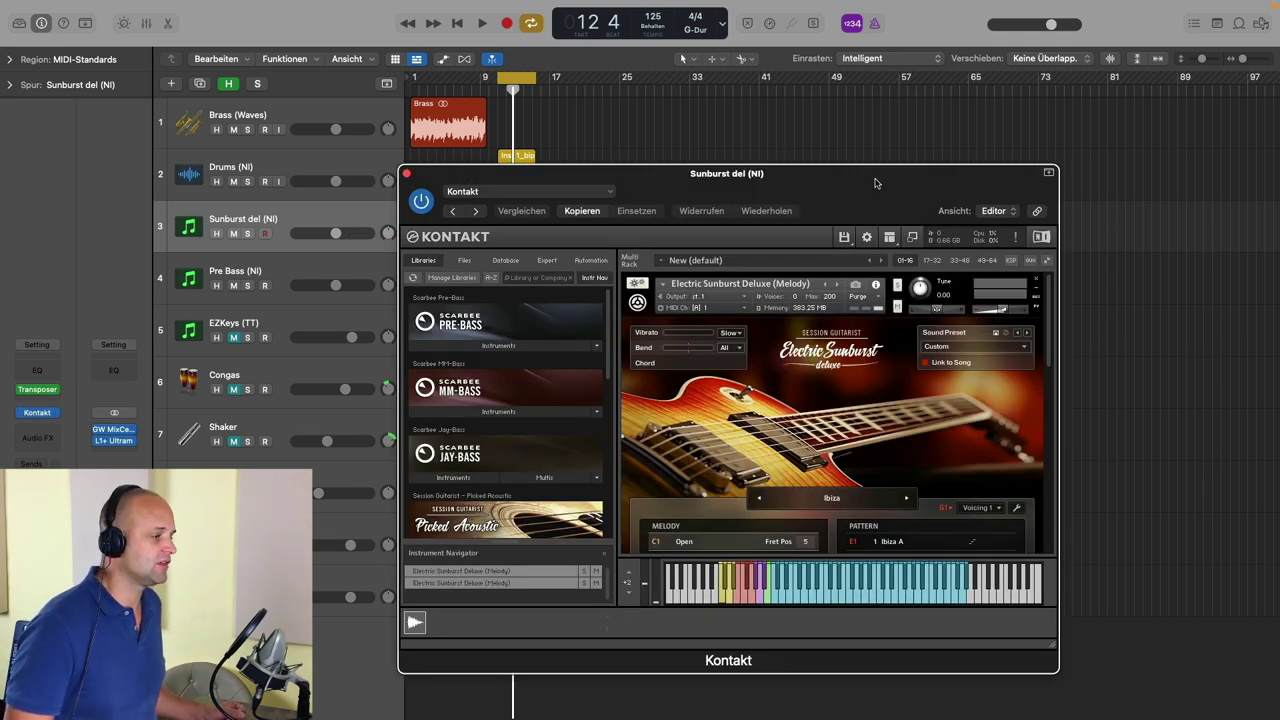
drag(945, 177, 1210, 31)
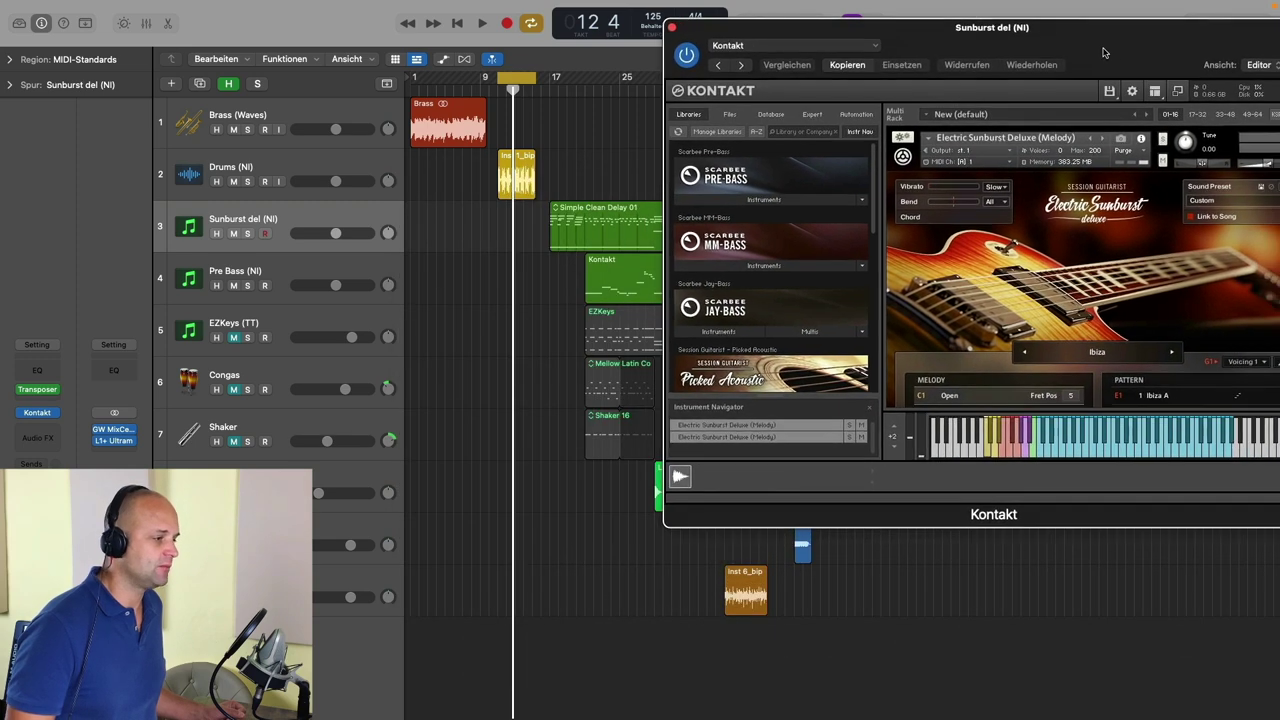
click(255, 271)
click(40, 413)
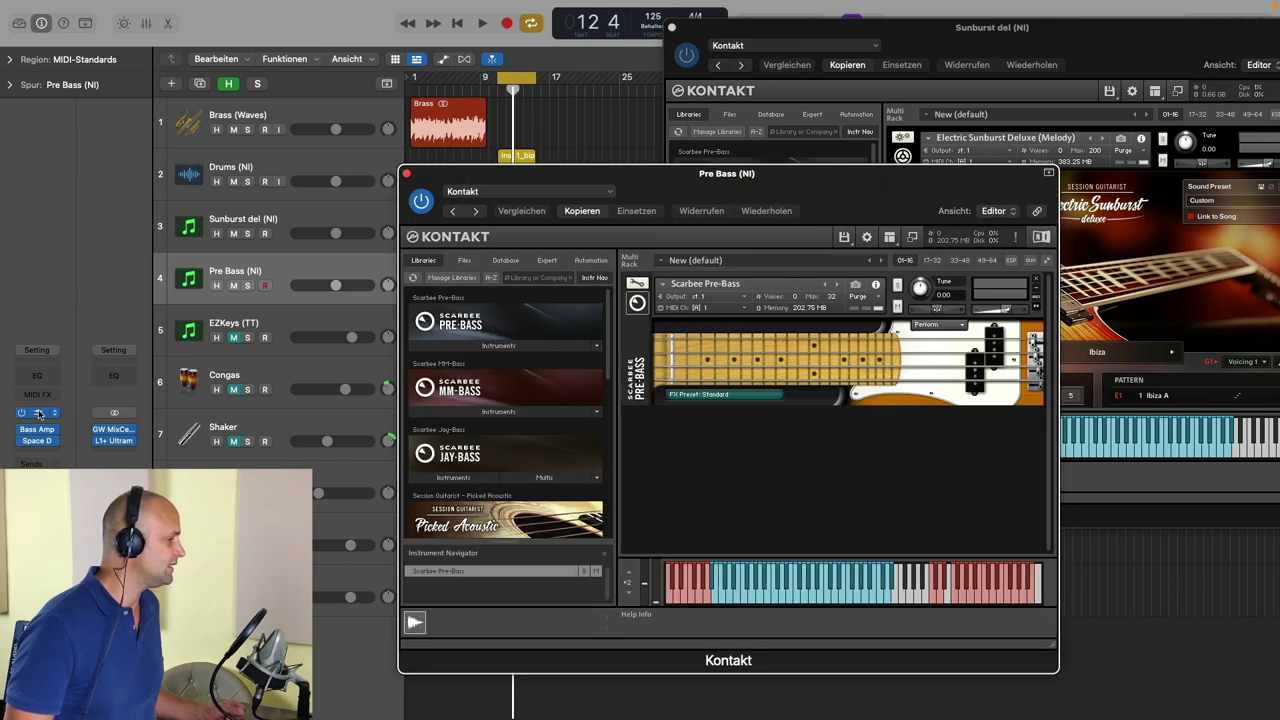
drag(772, 153, 517, 48)
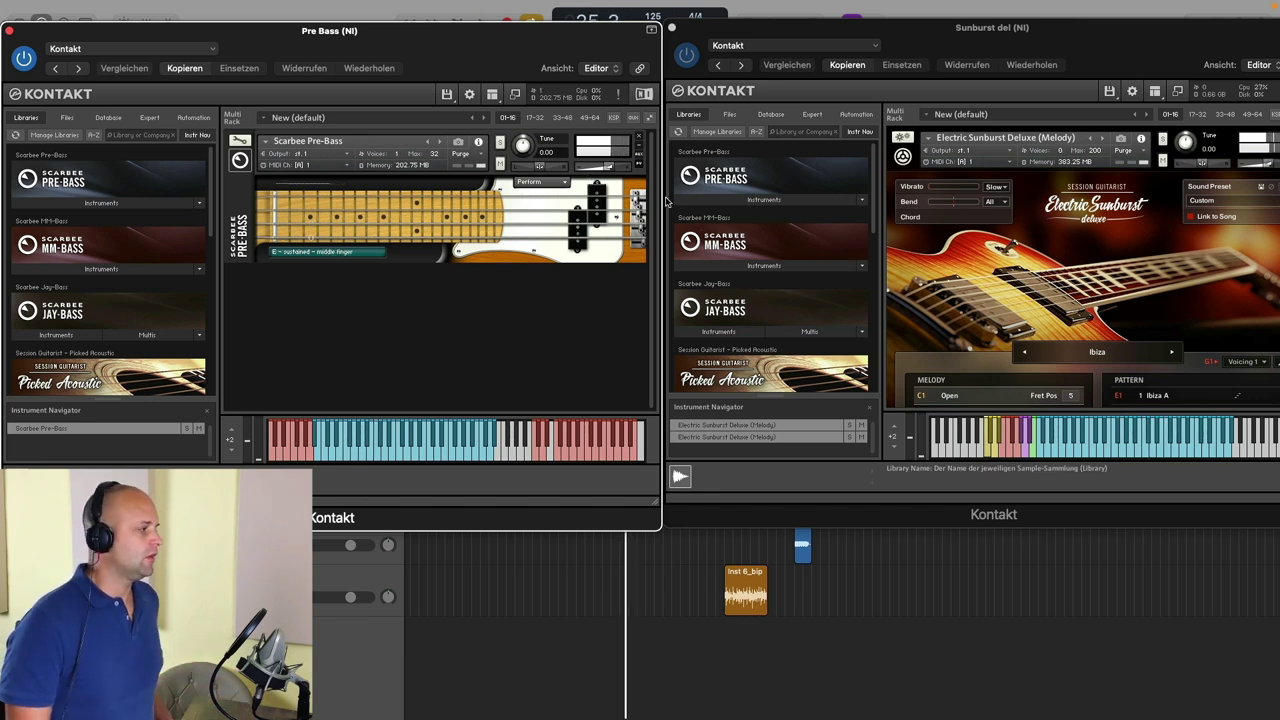
click(8, 31)
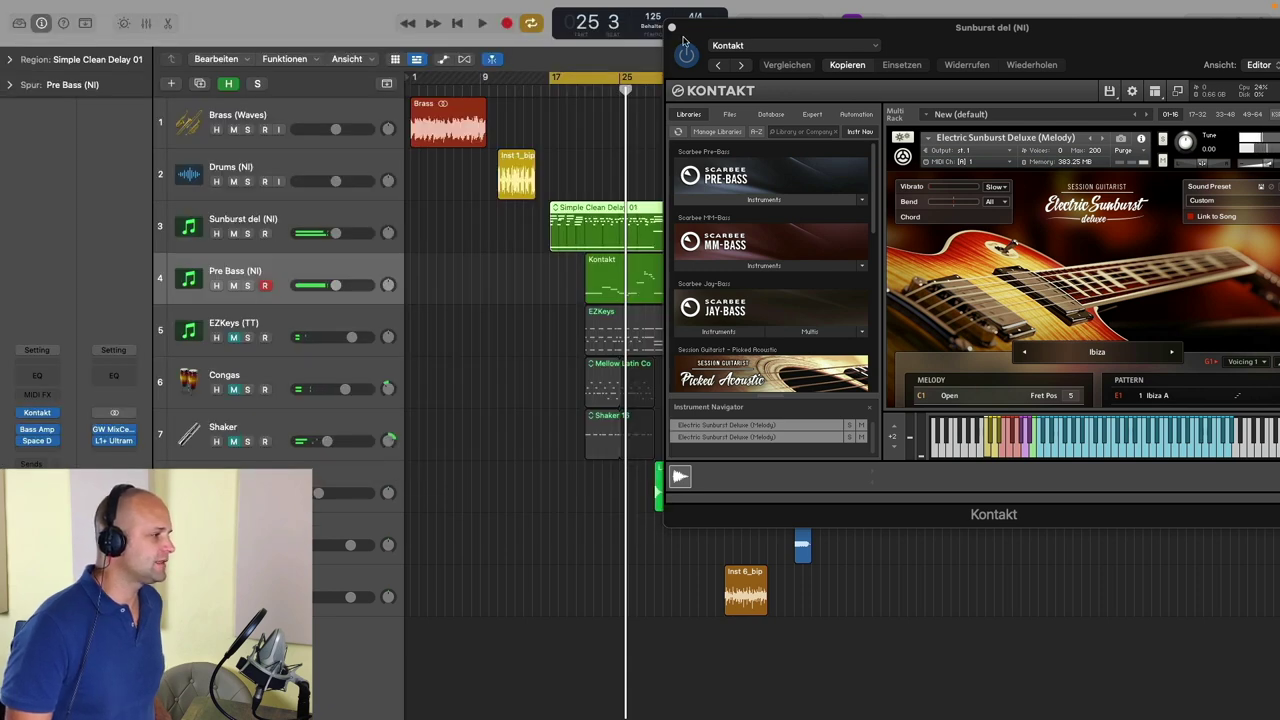
click(673, 29)
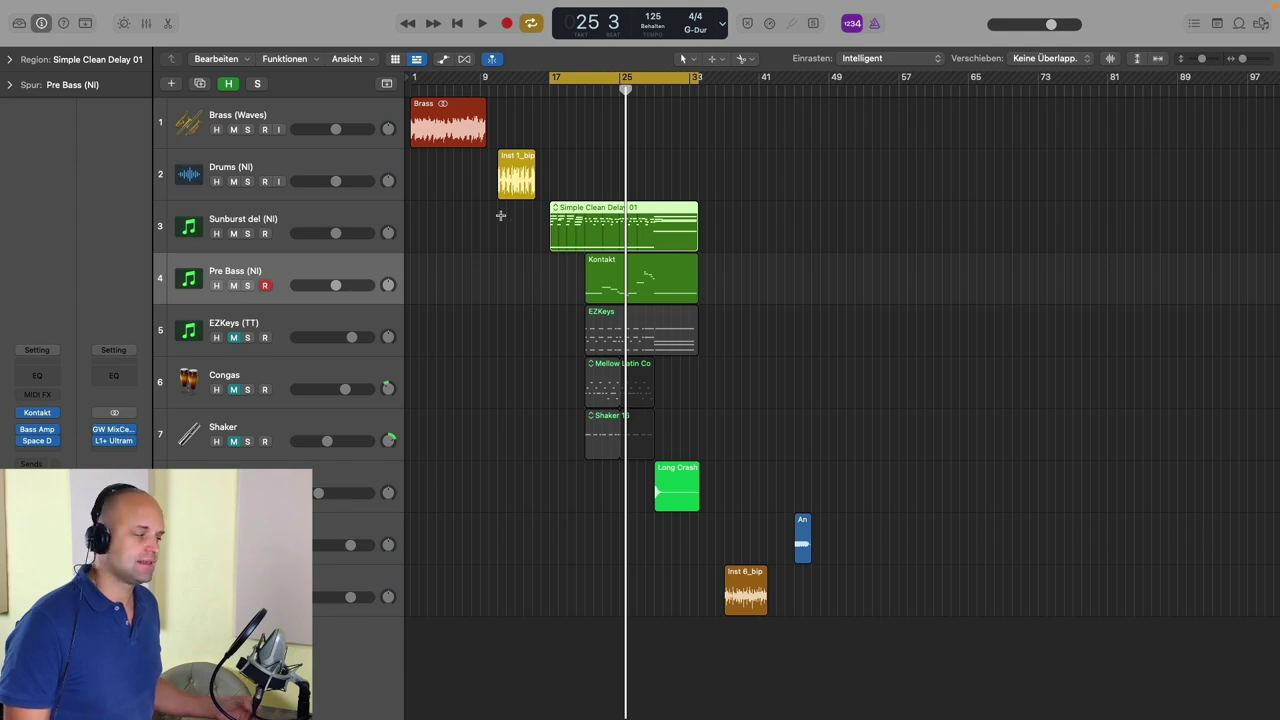
Open the EZkeys instrument on the EZKeys track, sound a note on its keyboard, and move its window aside.
click(296, 332)
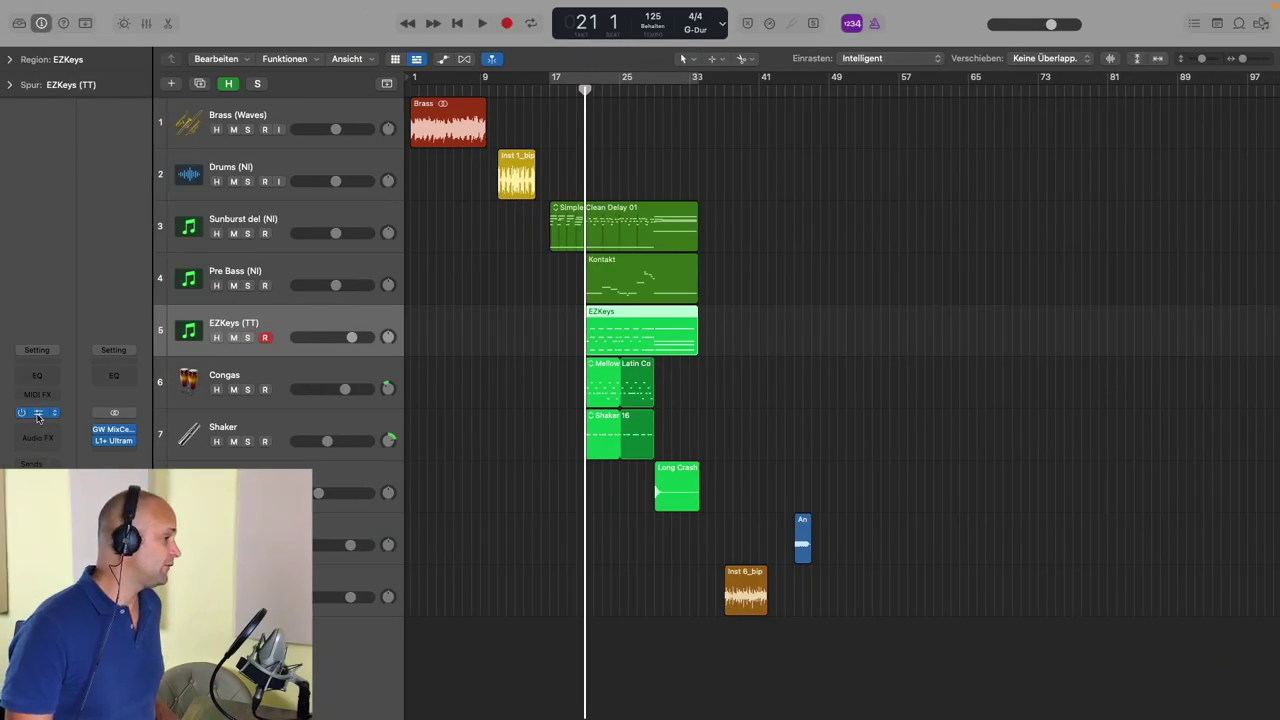
click(38, 414)
drag(1051, 117, 1023, 97)
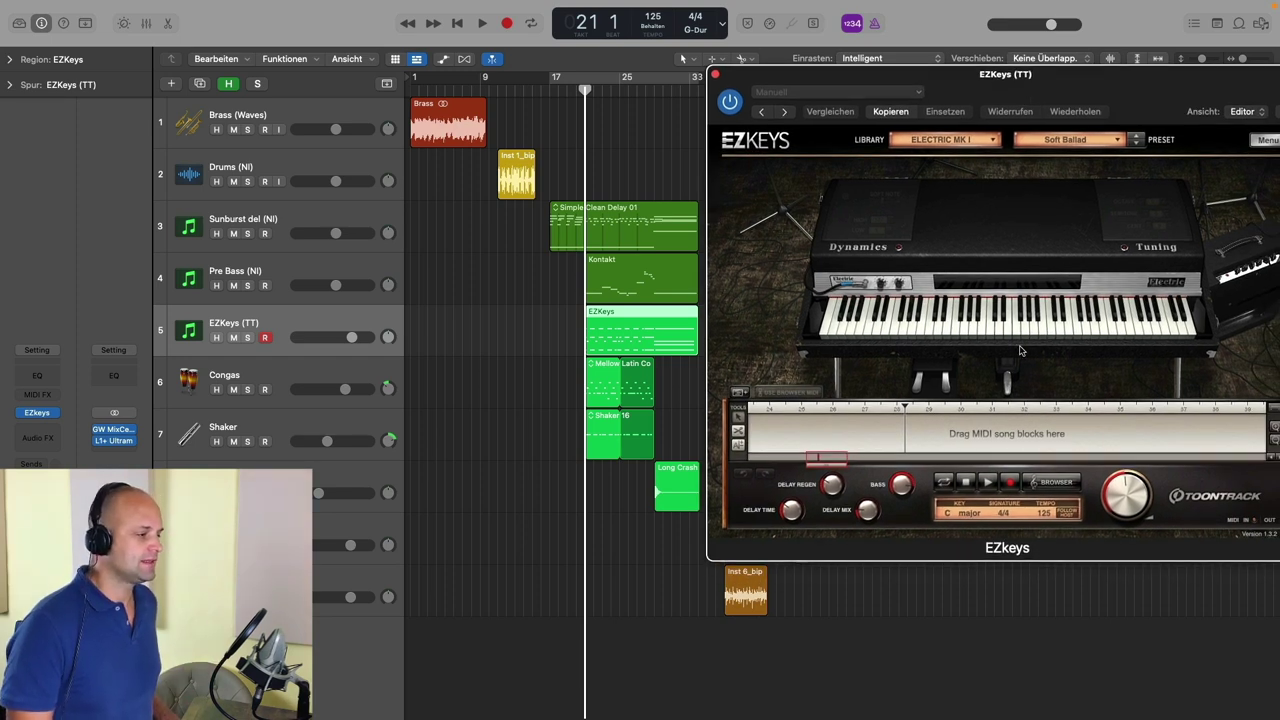
click(1051, 331)
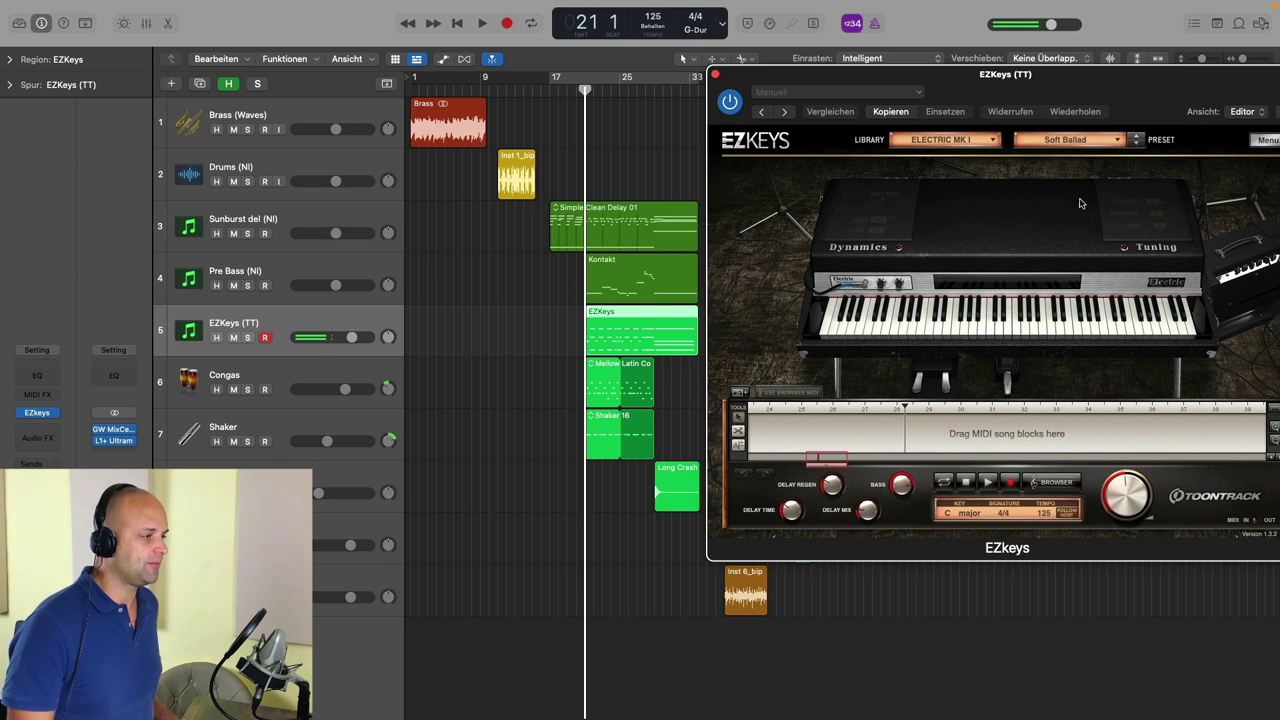
drag(1020, 97, 1061, 125)
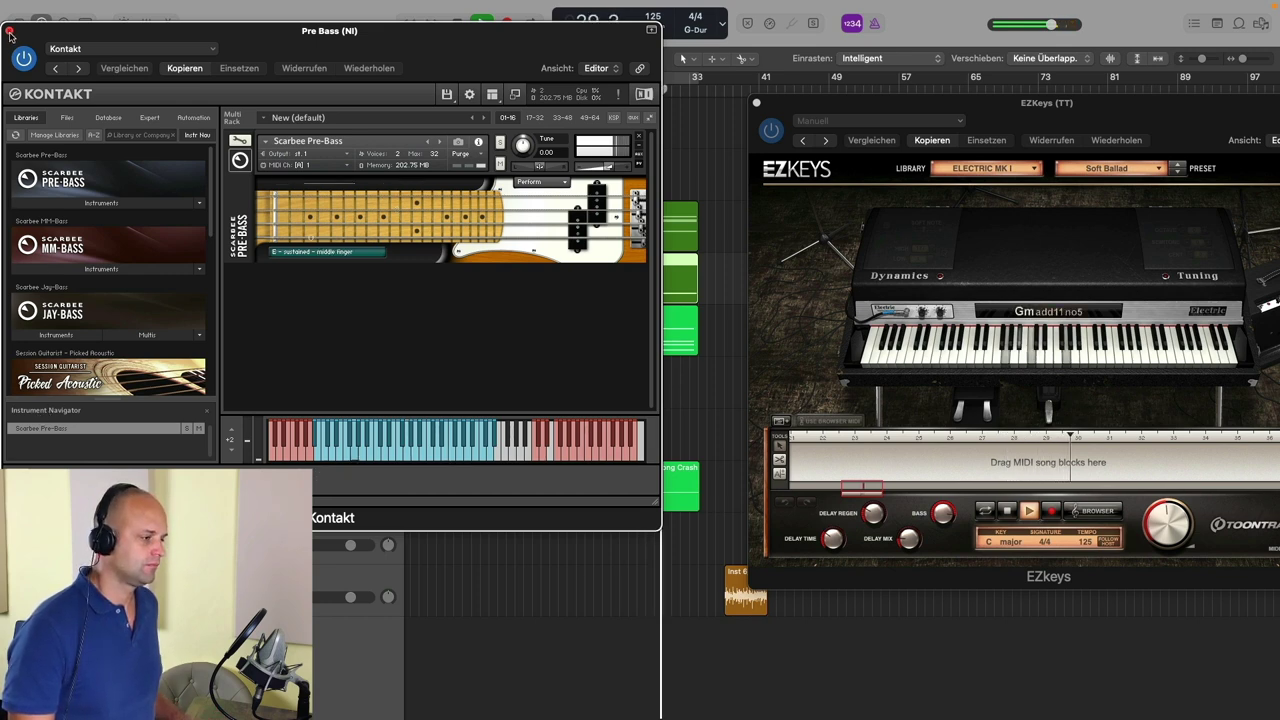
Close the Pre Bass Kontakt and EZkeys windows and stop playback.
click(9, 33)
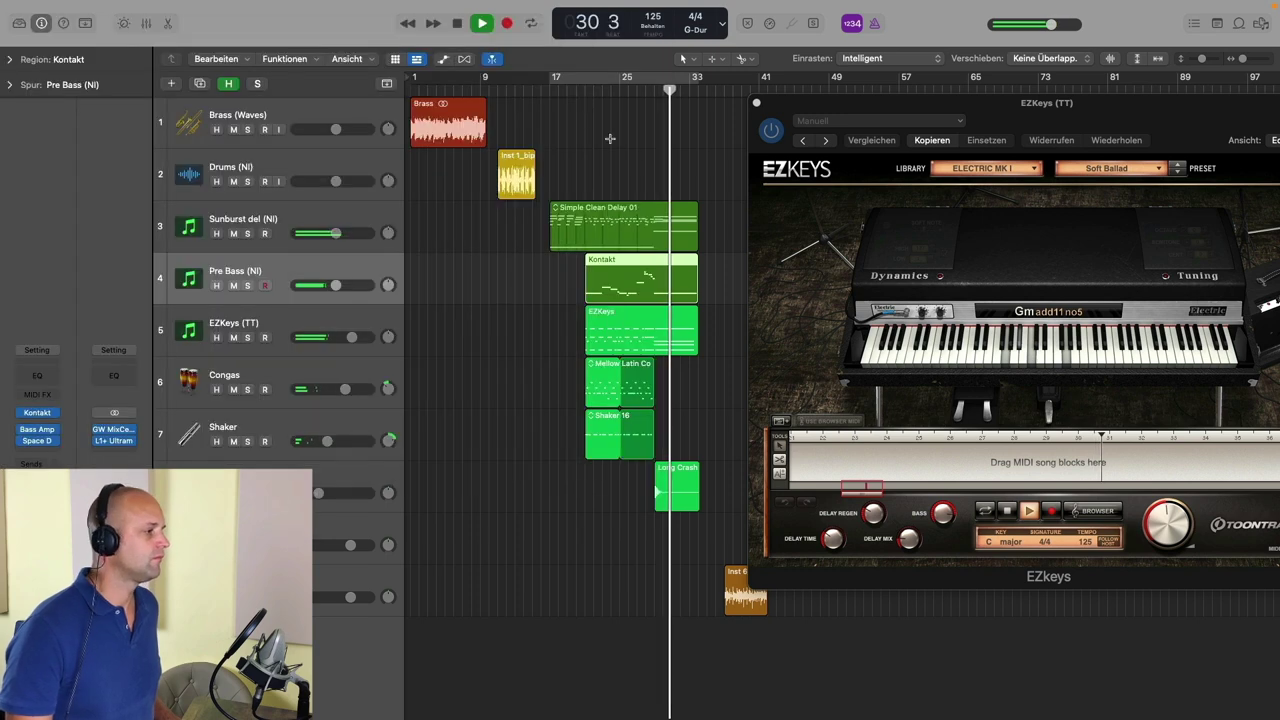
click(757, 102)
key(space)
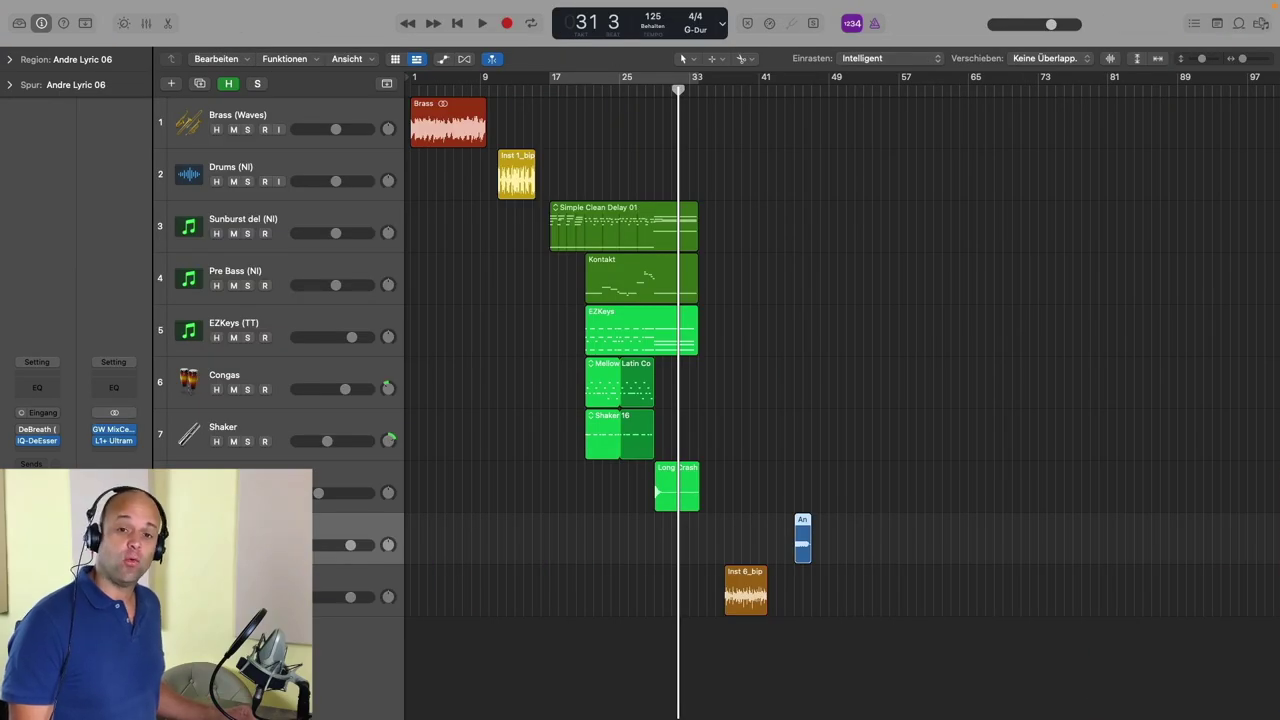
Open the IQ-DeEsser on the vocal lyric track, move its window clear of the regions, and loop the vocal region.
click(32, 441)
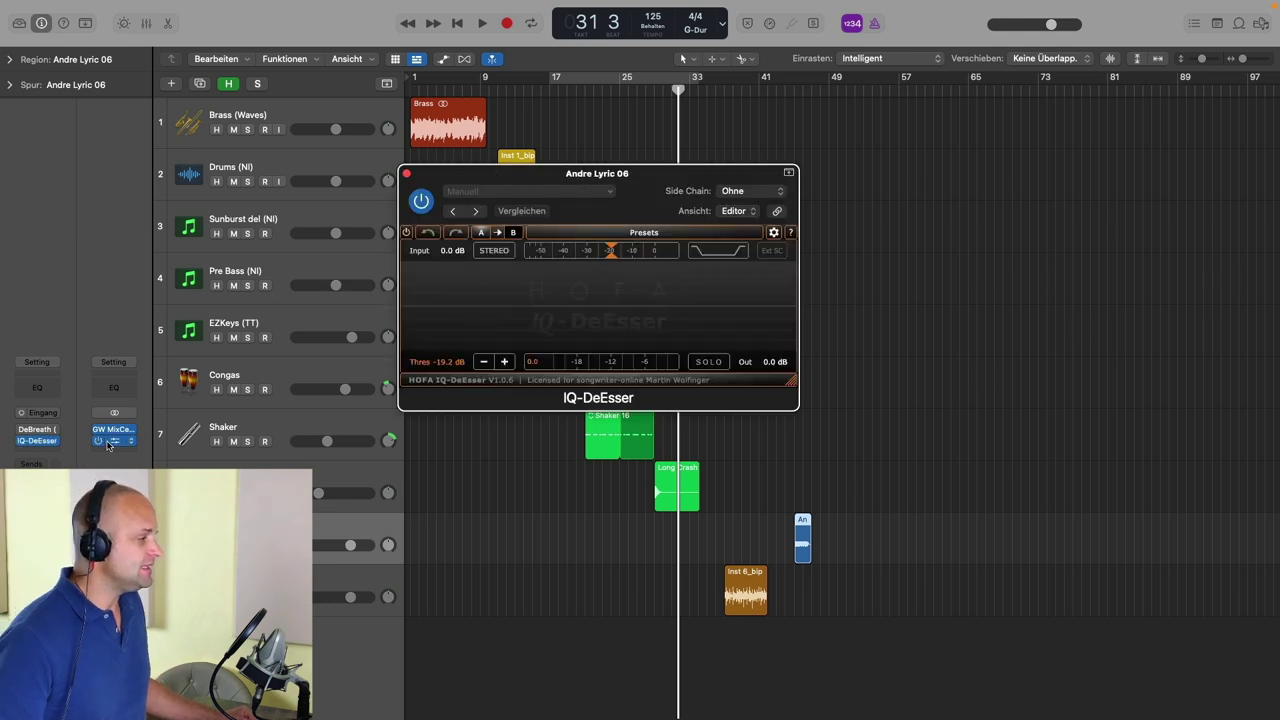
drag(555, 177, 988, 132)
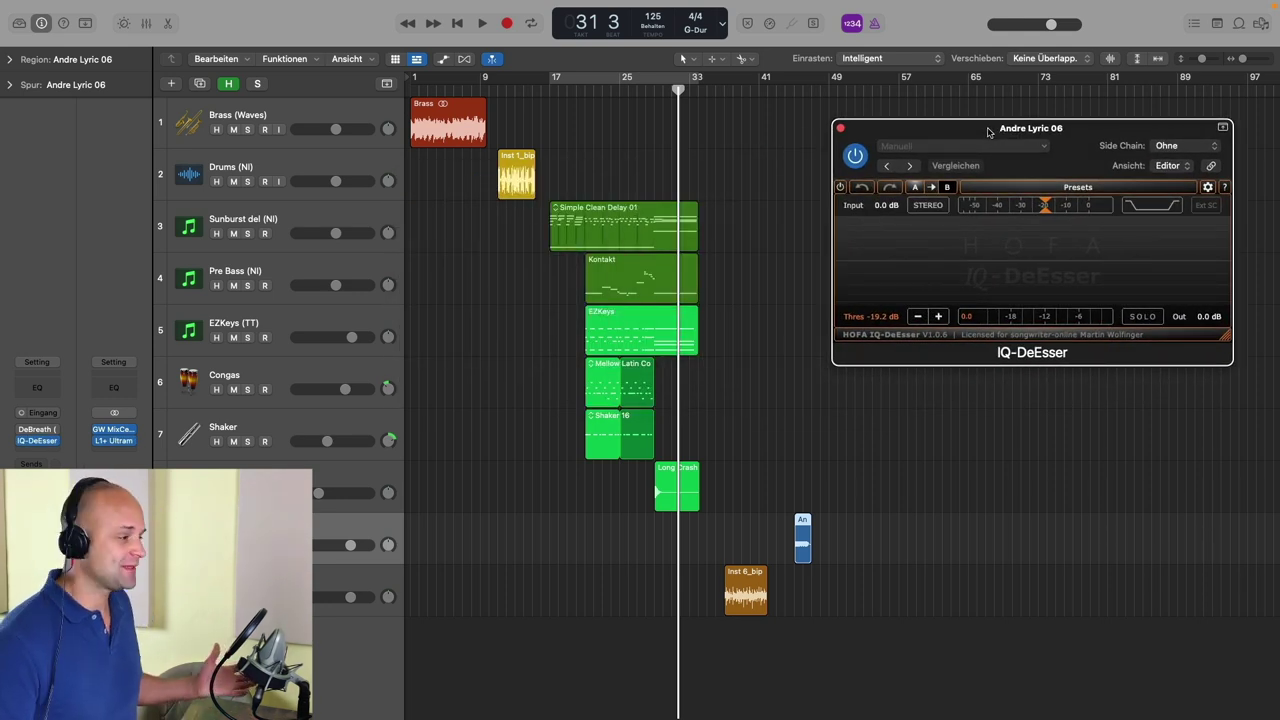
key(c)
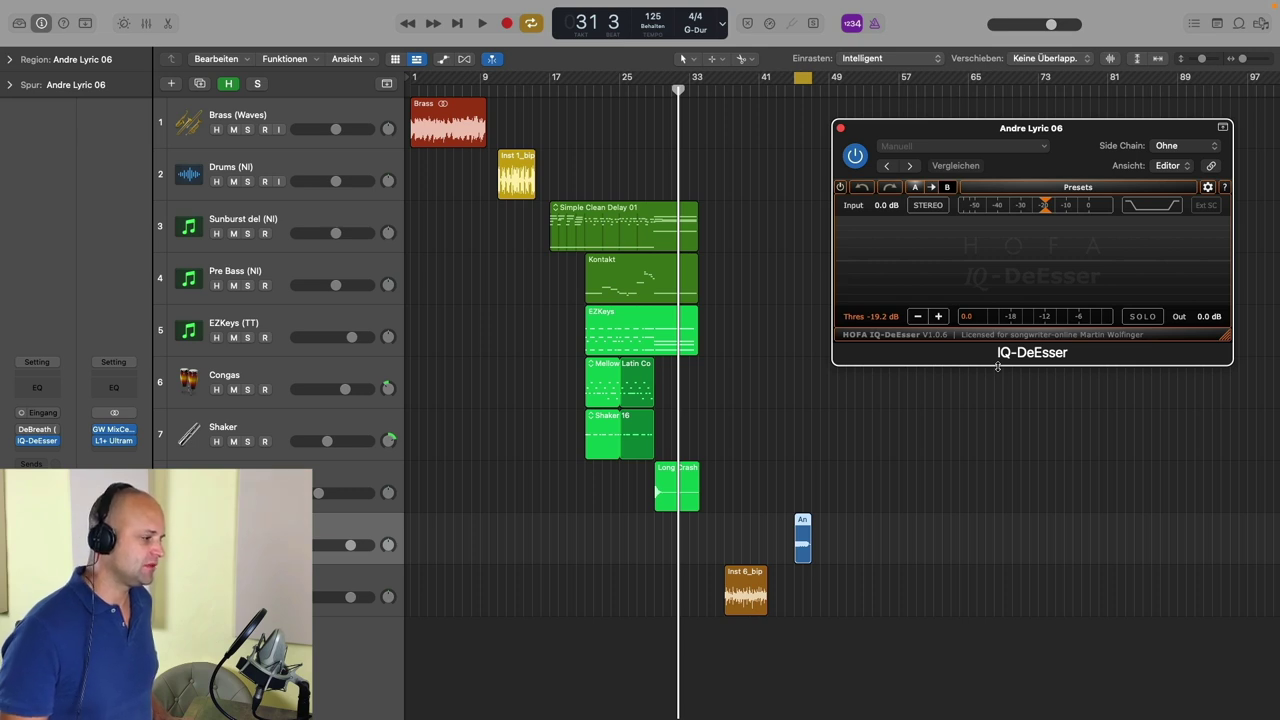
Play the looped vocal region with the IQ-DeEsser bypassed and again with it enabled to compare the sound.
click(855, 155)
key(space)
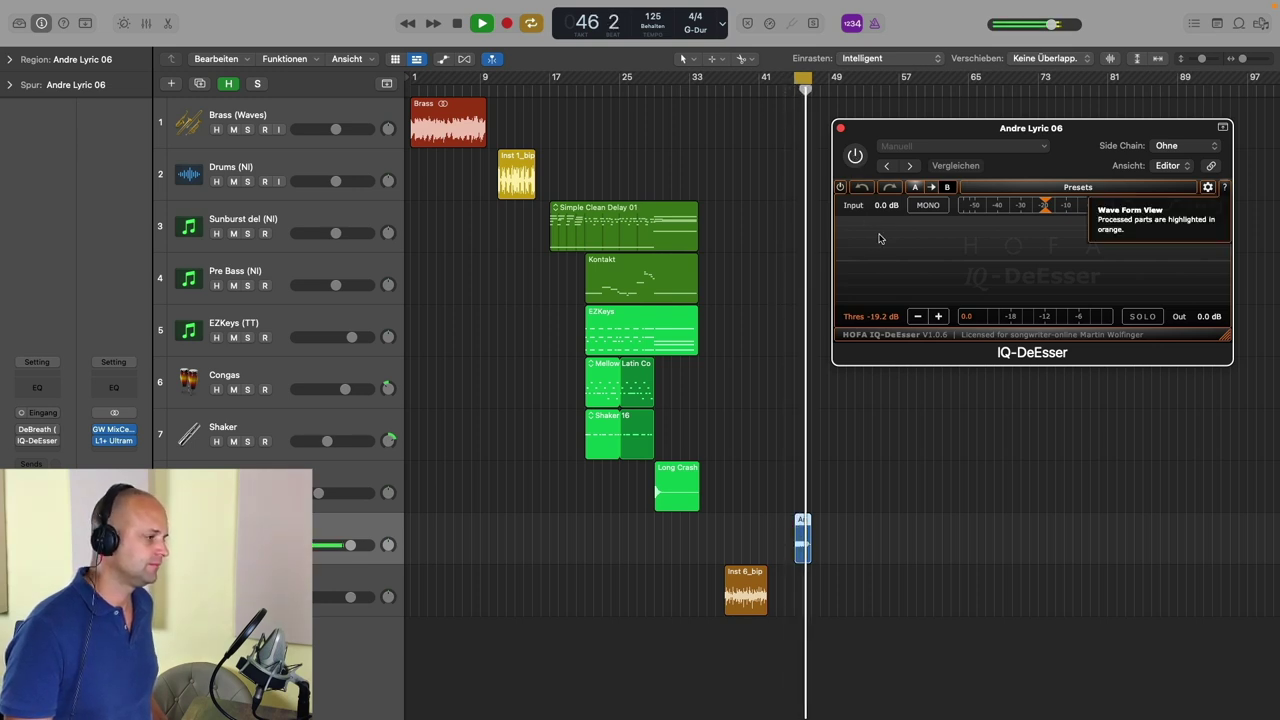
key(space)
click(855, 155)
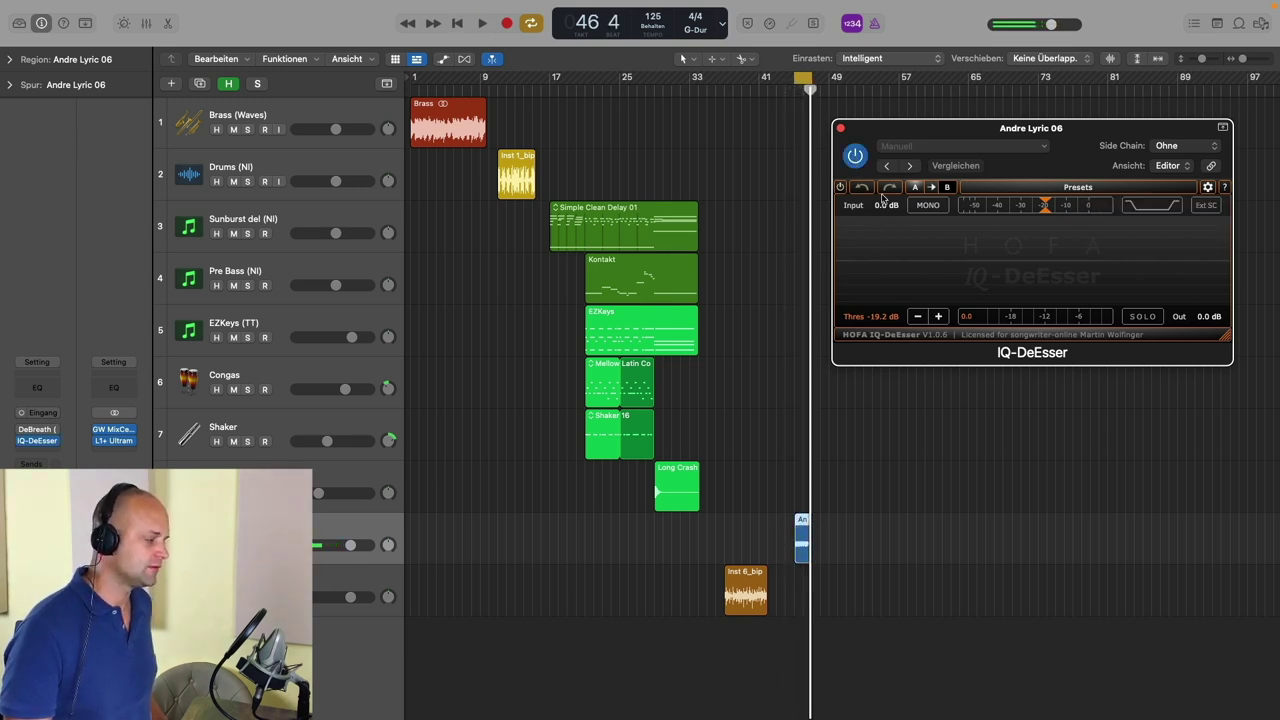
key(space)
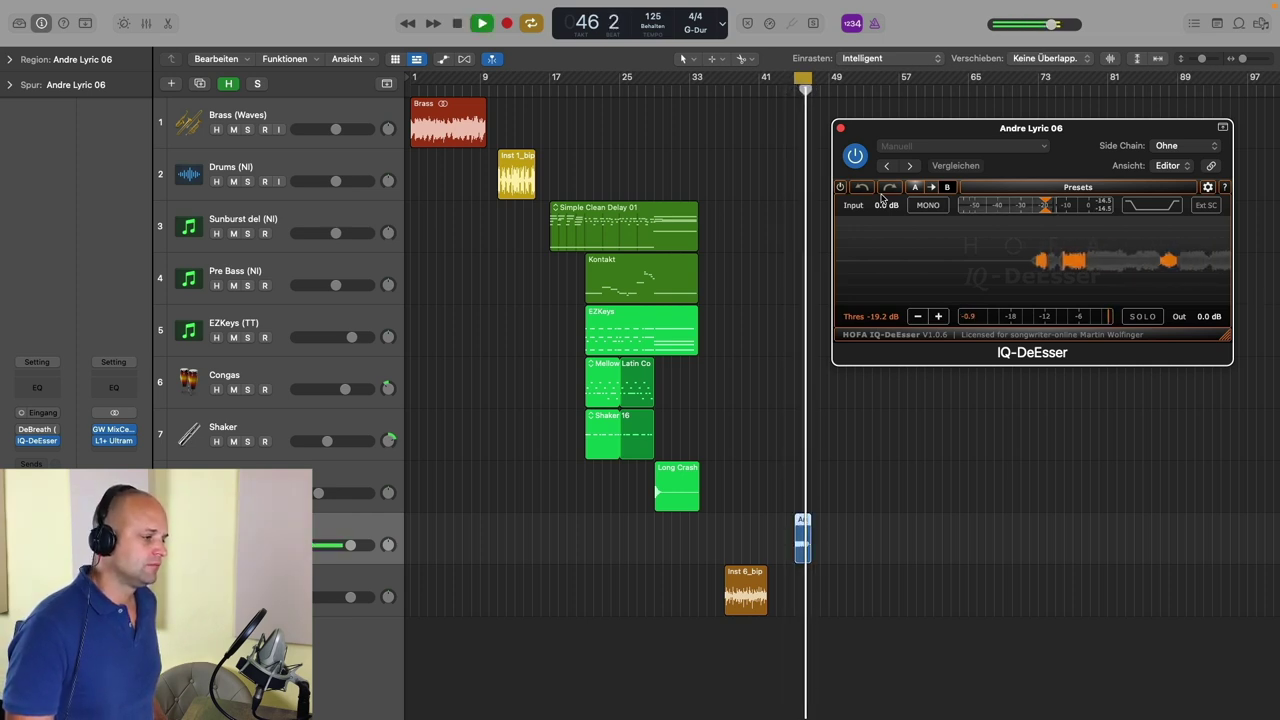
Stop playback and set the cycle range to the Inst 6_bip region on the Melodyne track.
key(space)
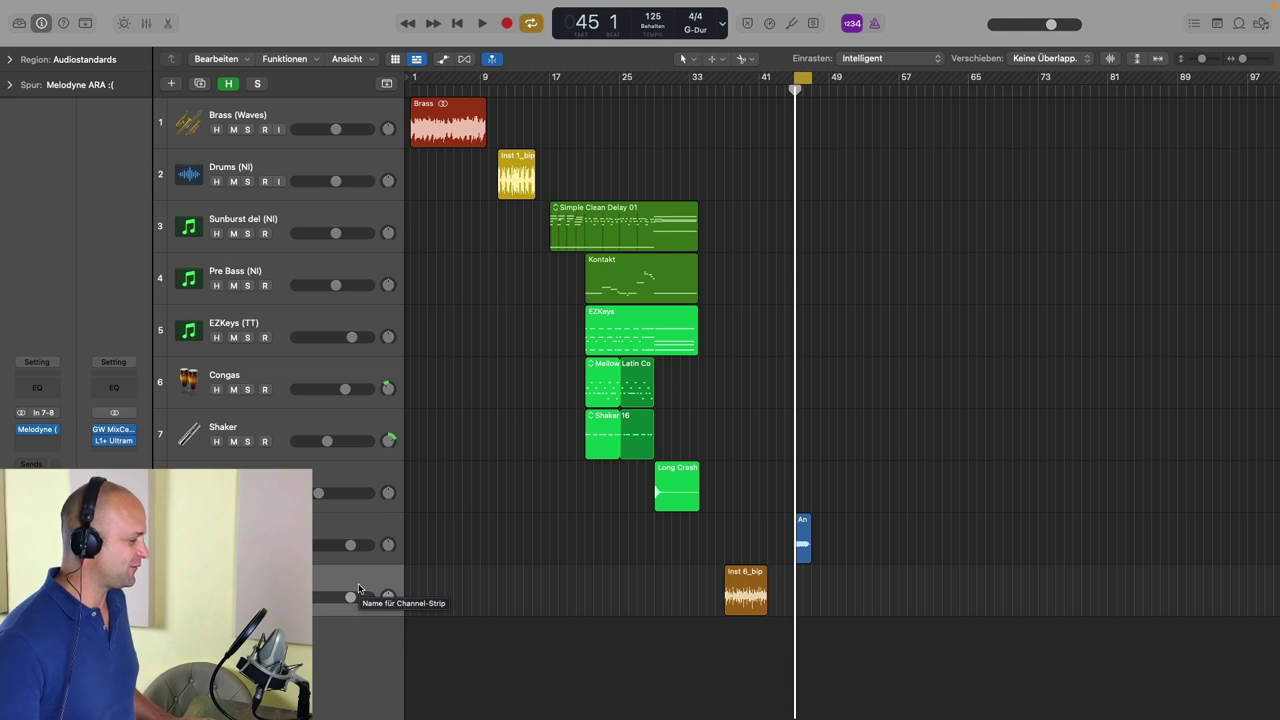
click(753, 573)
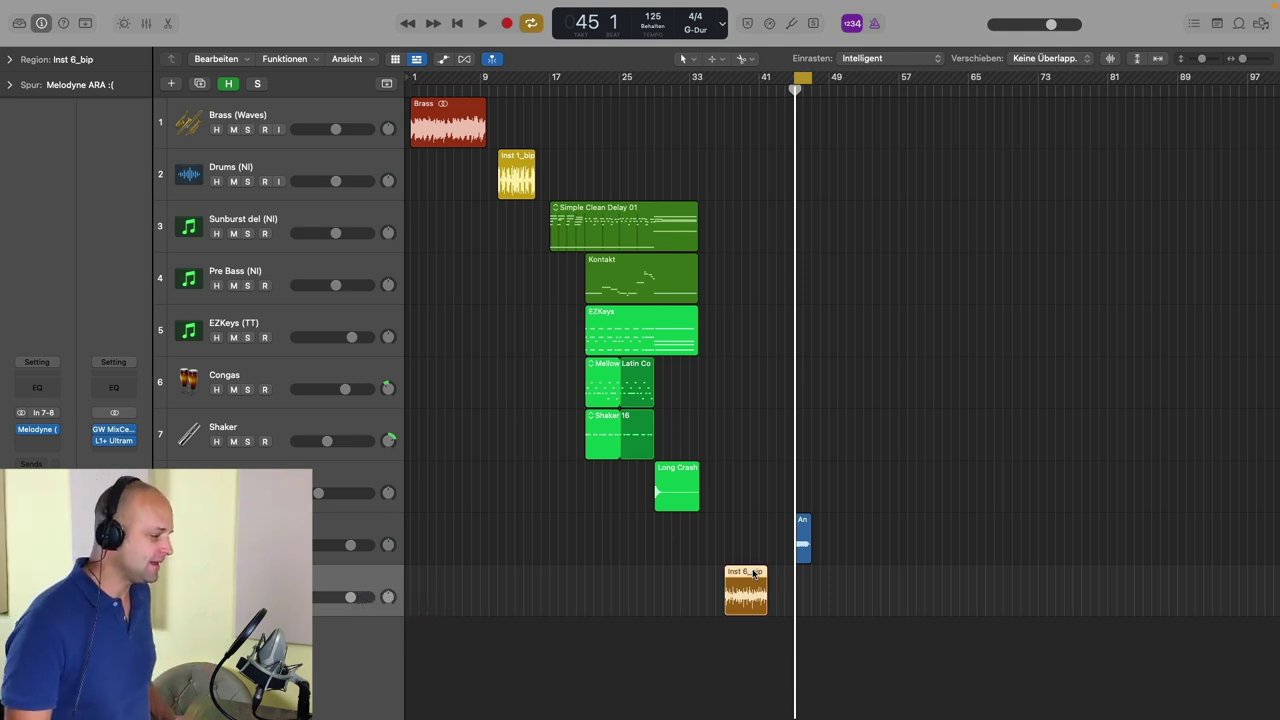
key(super+u)
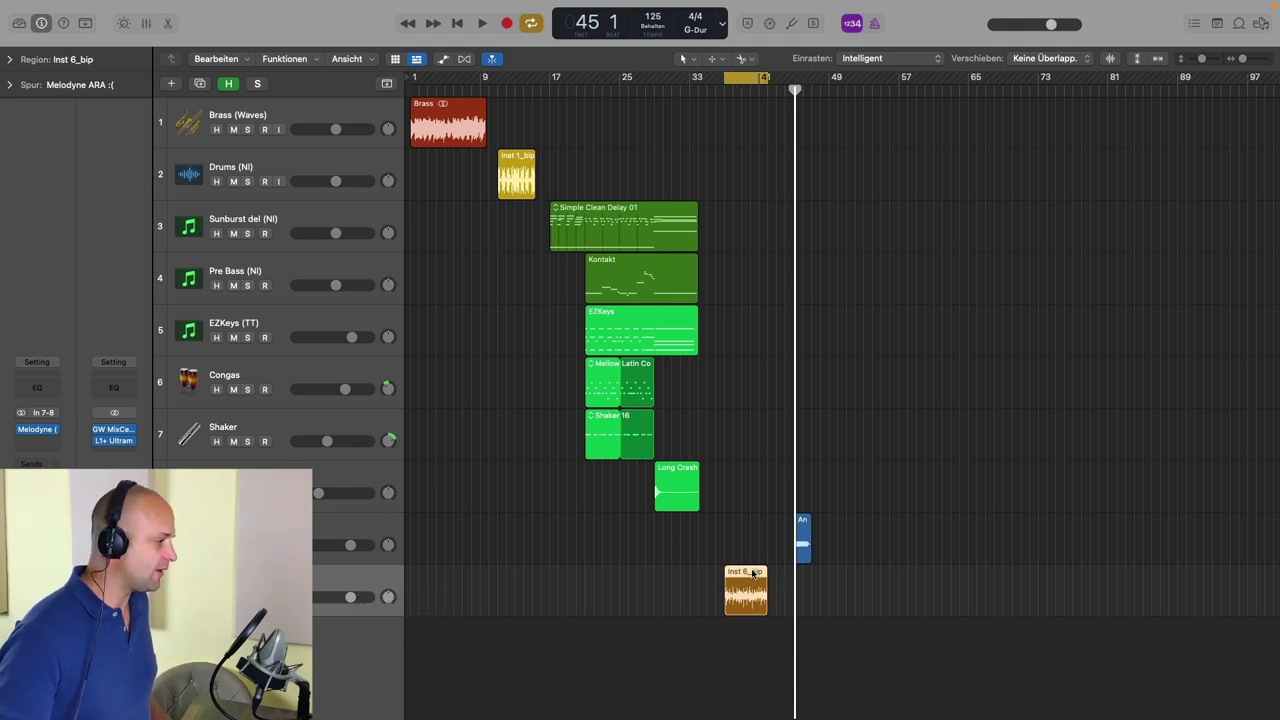
click(52, 431)
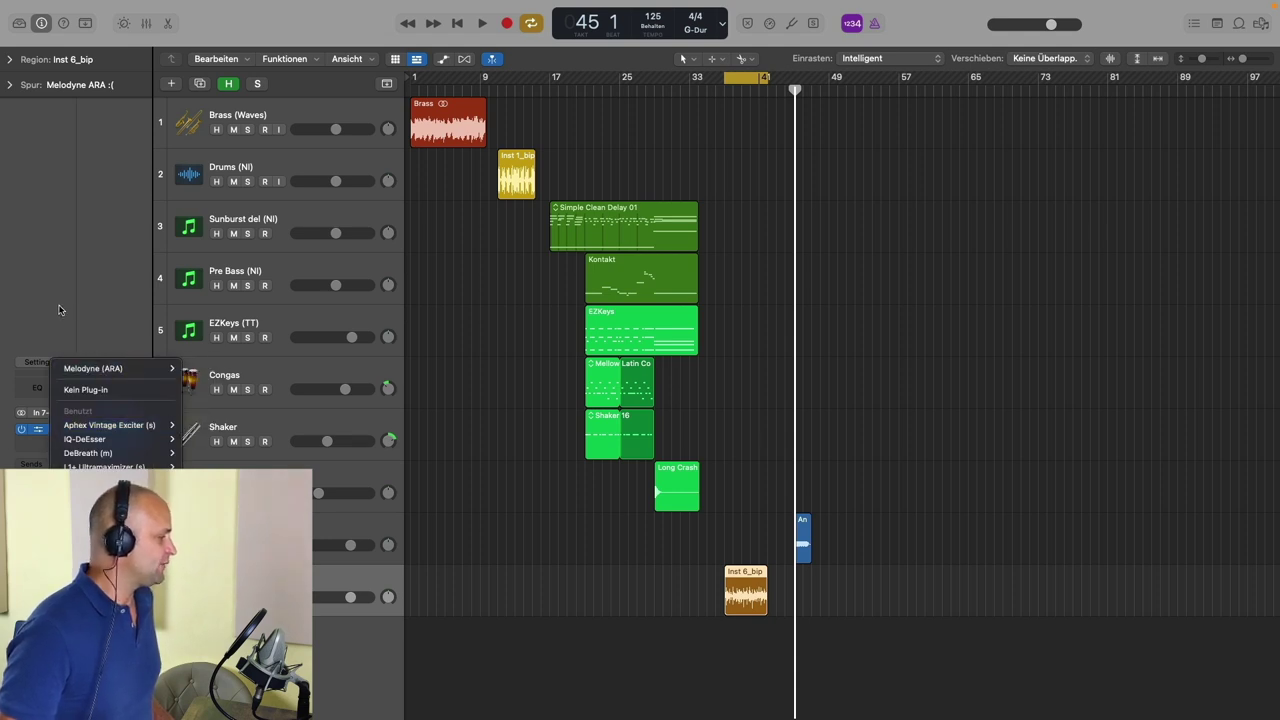
click(70, 330)
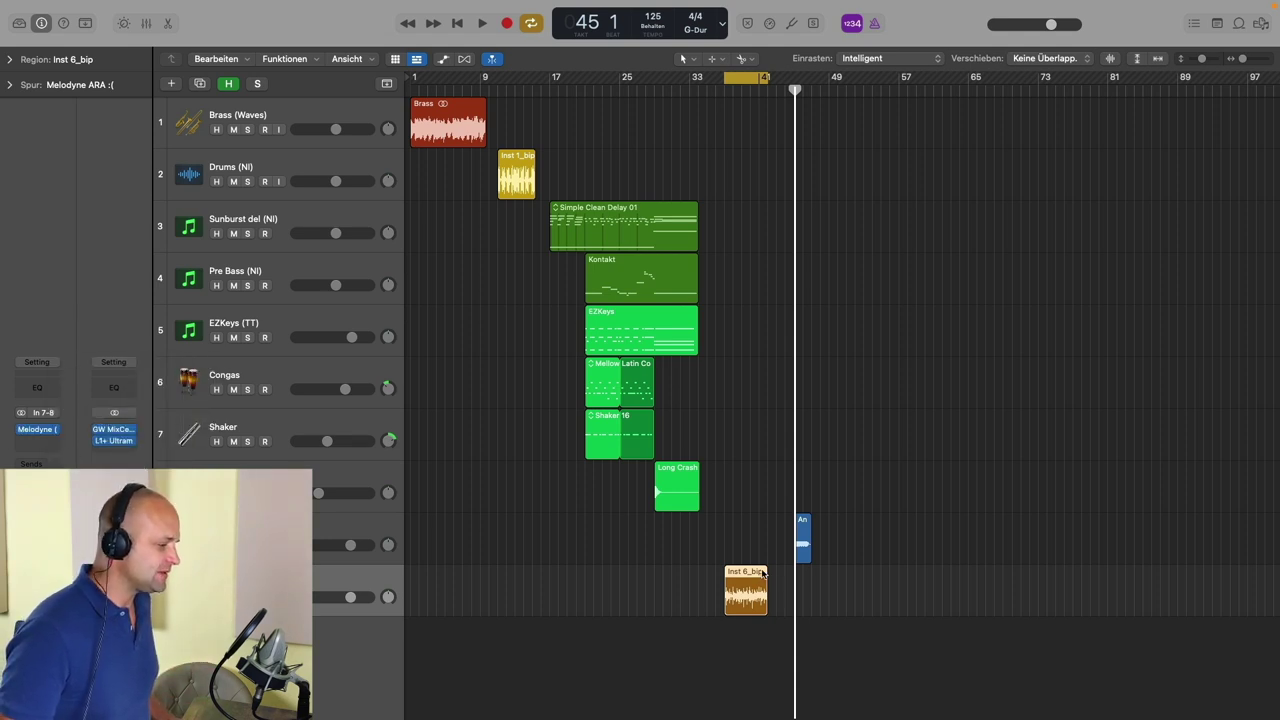
double_click(749, 575)
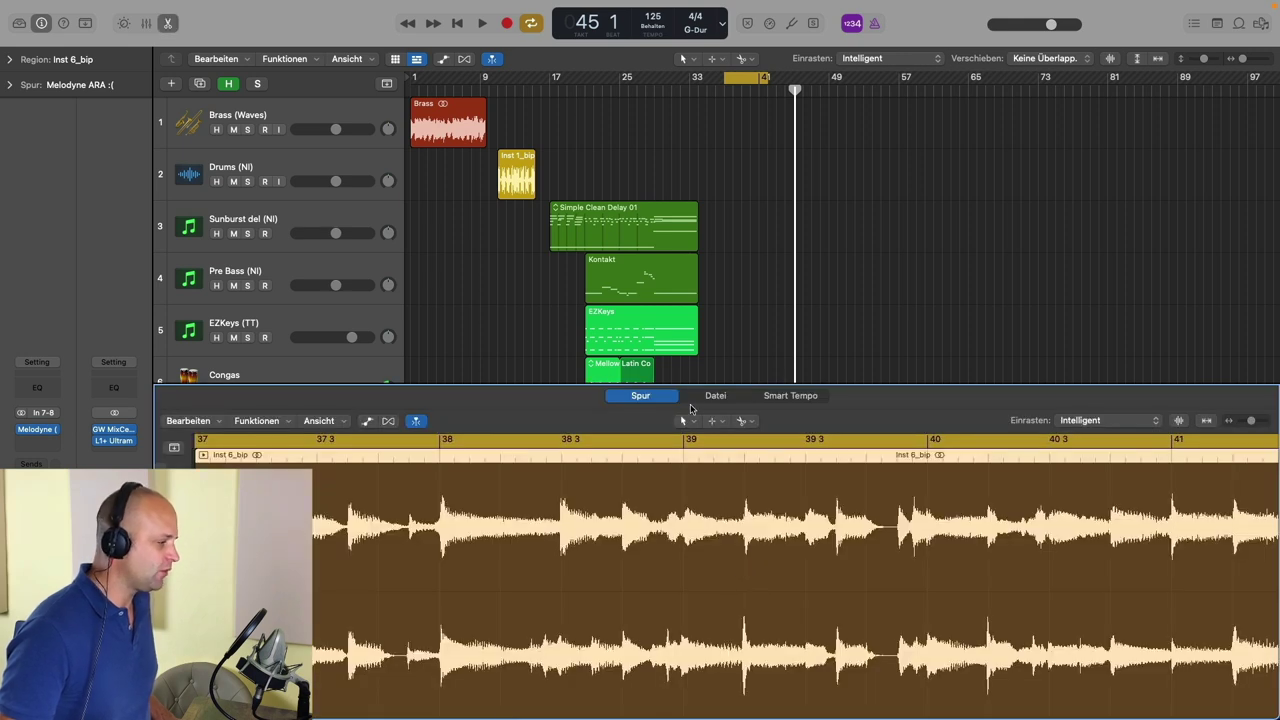
key(e)
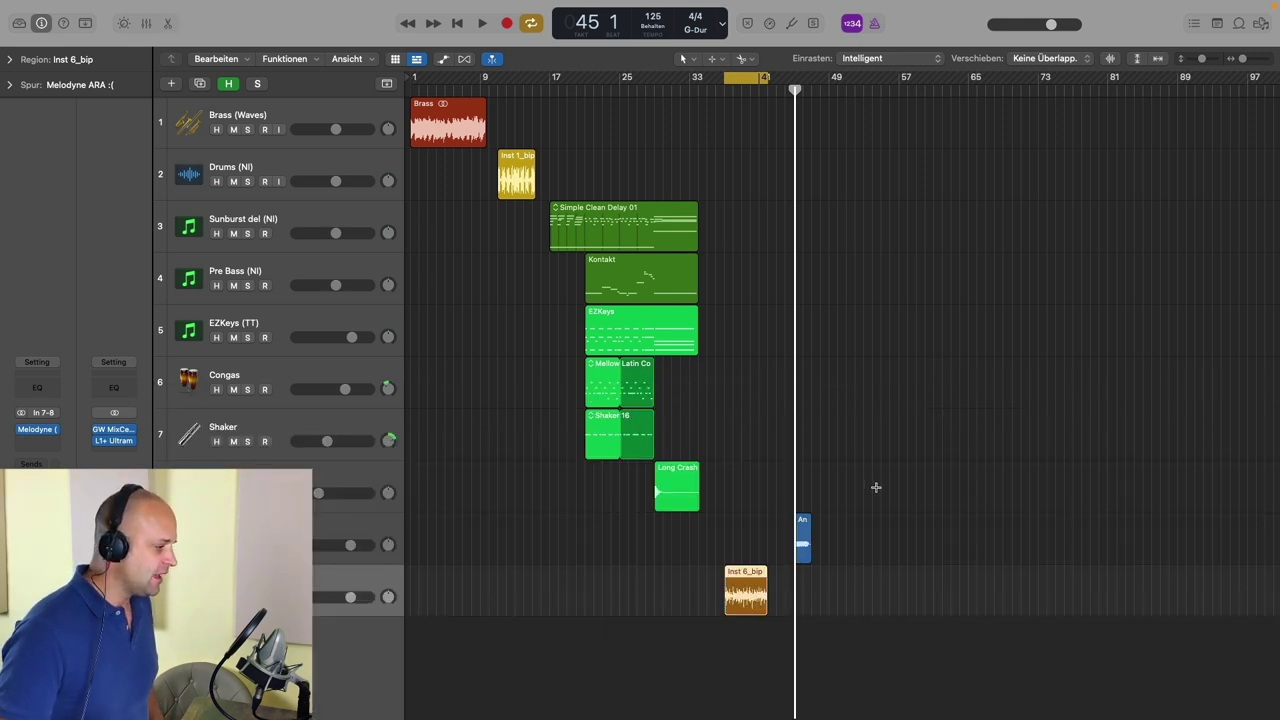
Open Melodyne (ARA) on the Melodyne track, move its window aside, and play the looped region to check for detected notes.
mouse_move(40, 430)
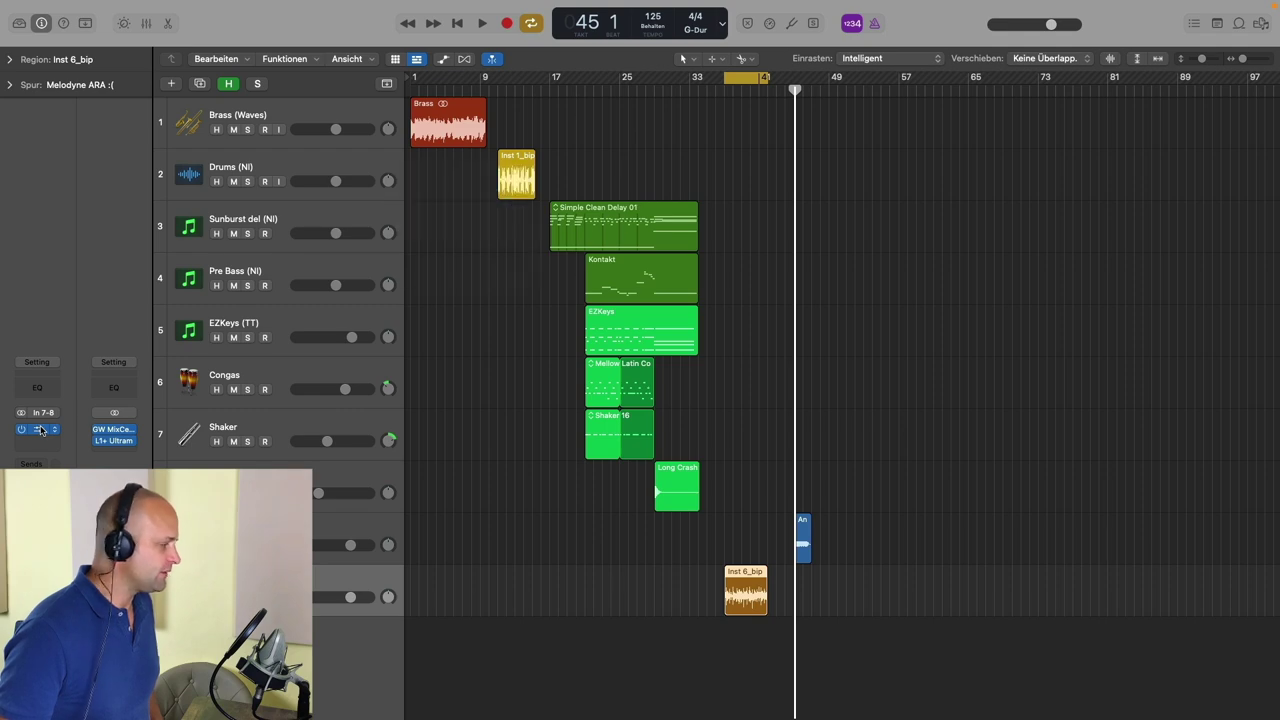
click(40, 430)
drag(907, 197, 1032, 81)
key(super+w)
key(space)
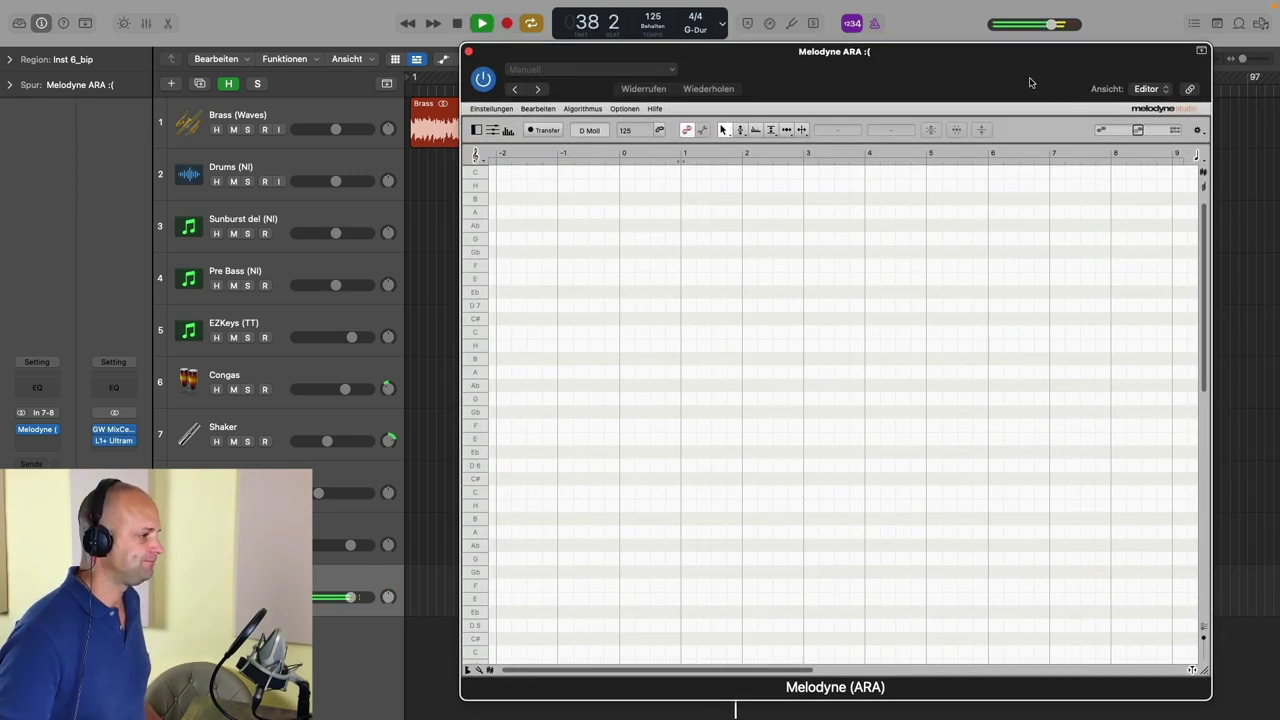
key(space)
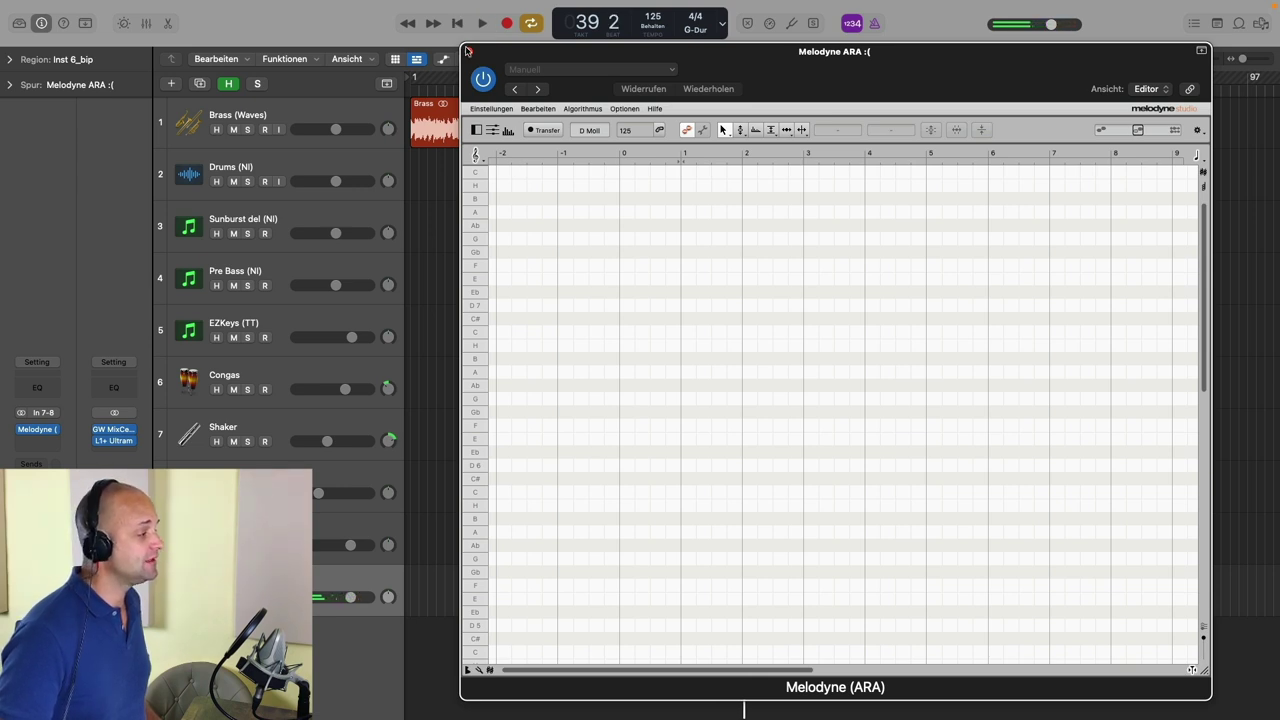
Replace Melodyne (ARA) with the stereo Melodyne plug-in and transfer the looped audio into it during playback, closing its window when done.
click(468, 52)
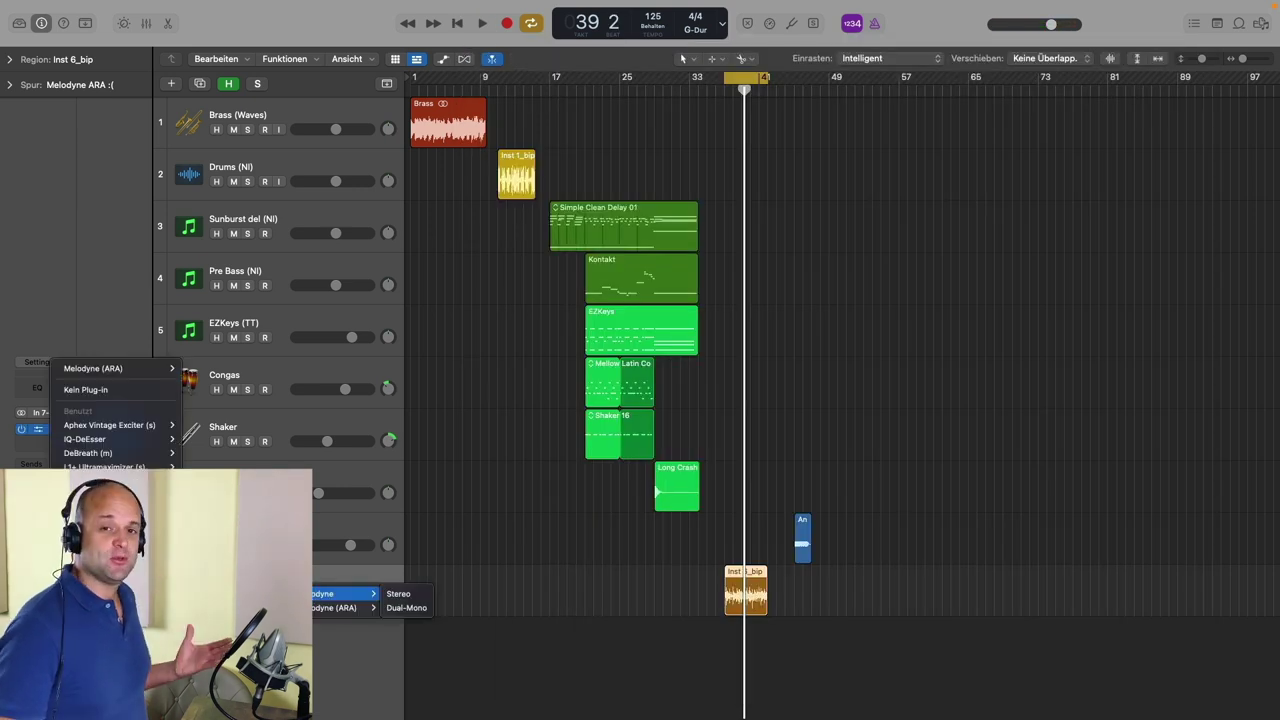
click(398, 594)
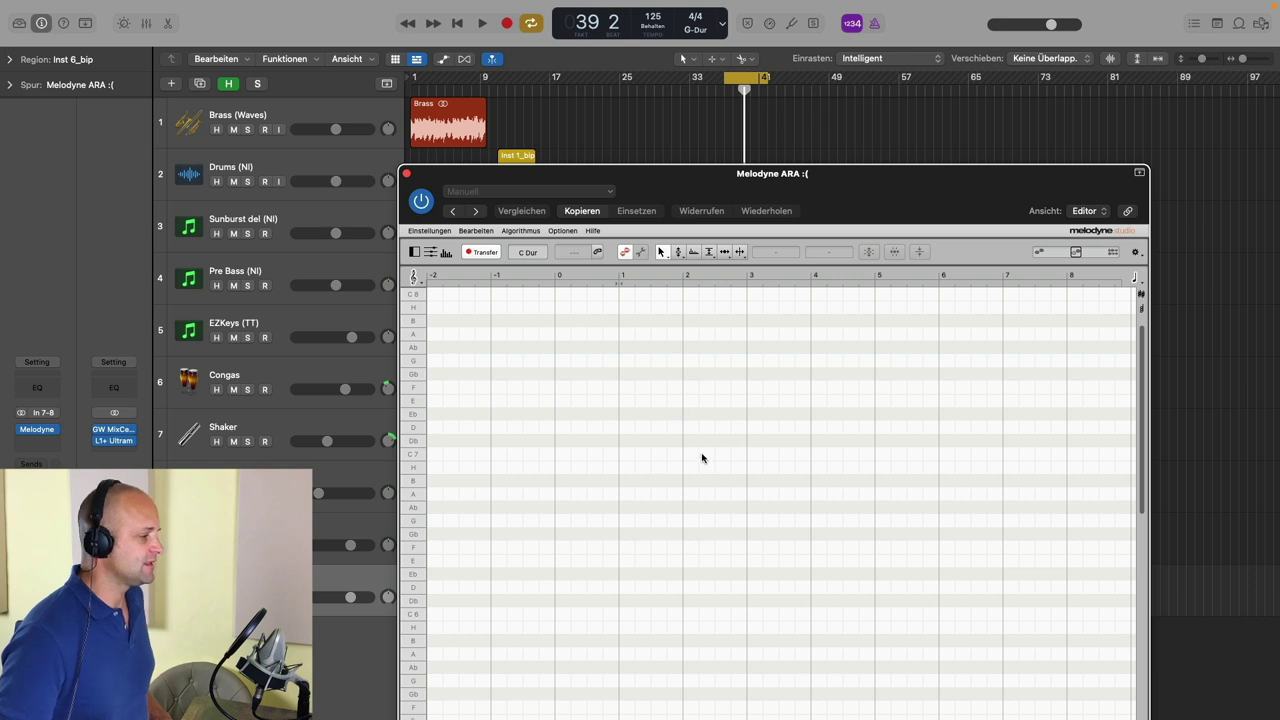
key(space)
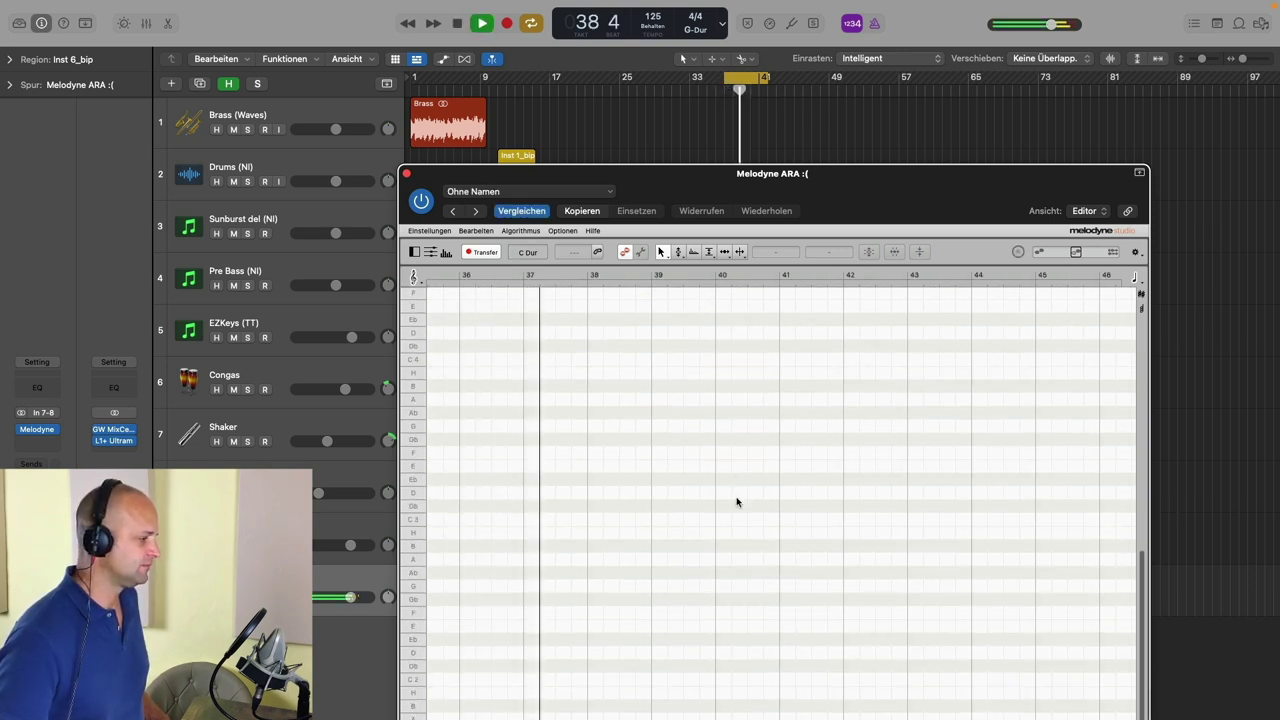
key(space)
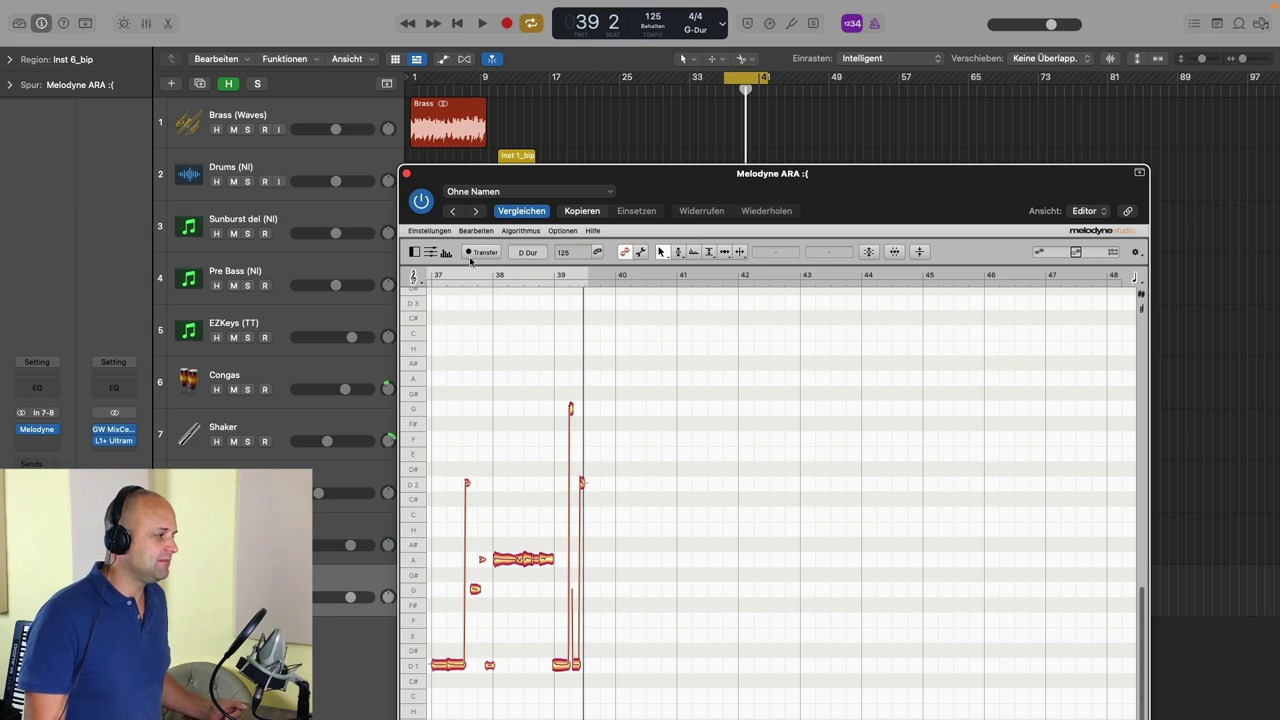
click(406, 174)
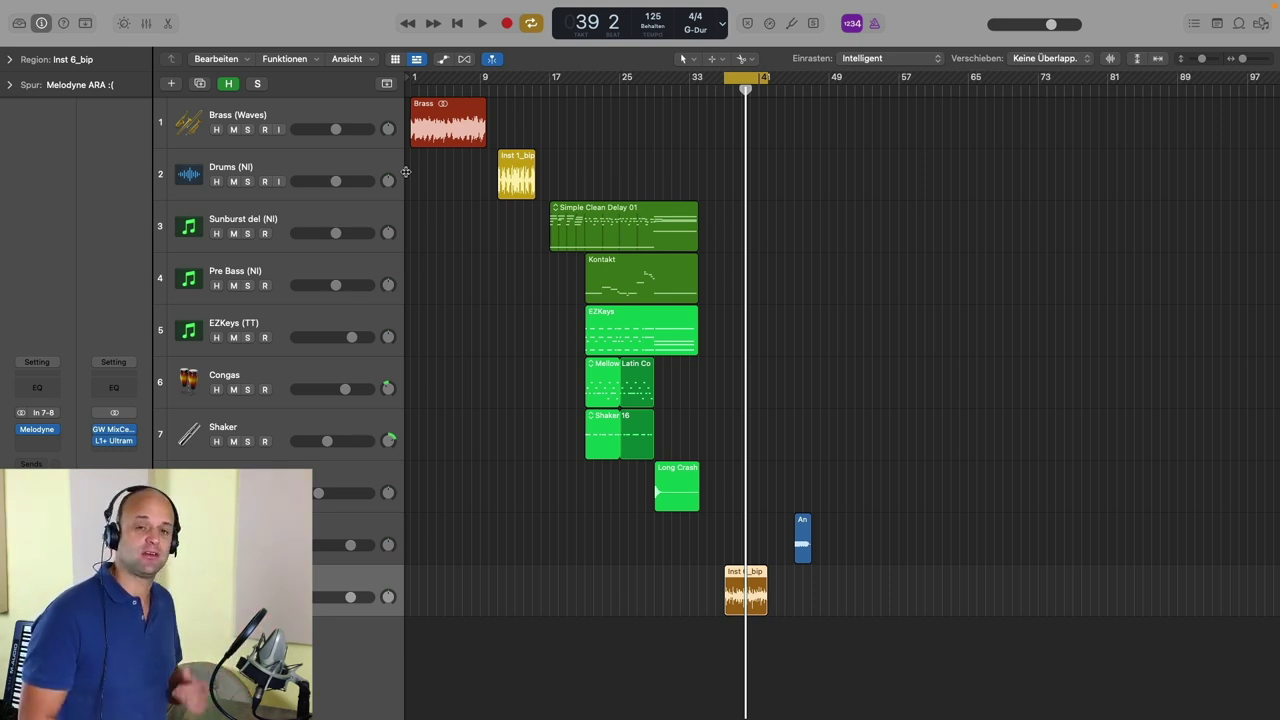
key(space)
key(space)
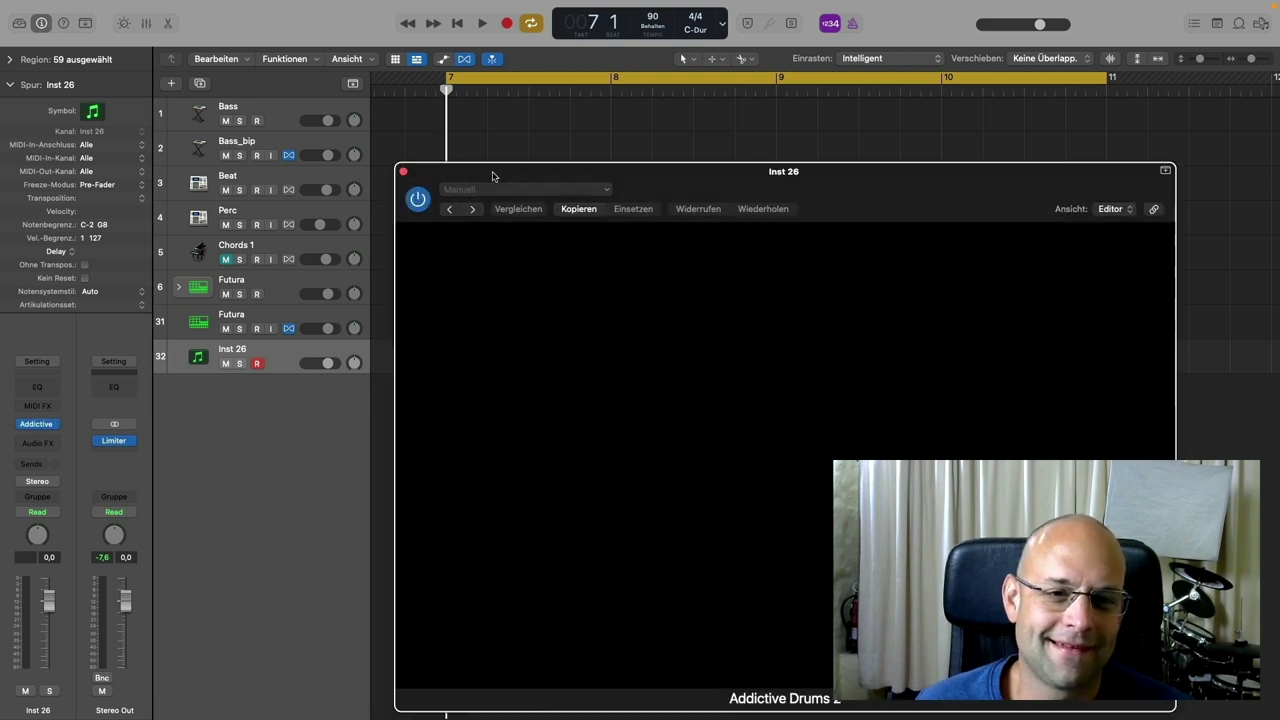
drag(495, 177, 402, 165)
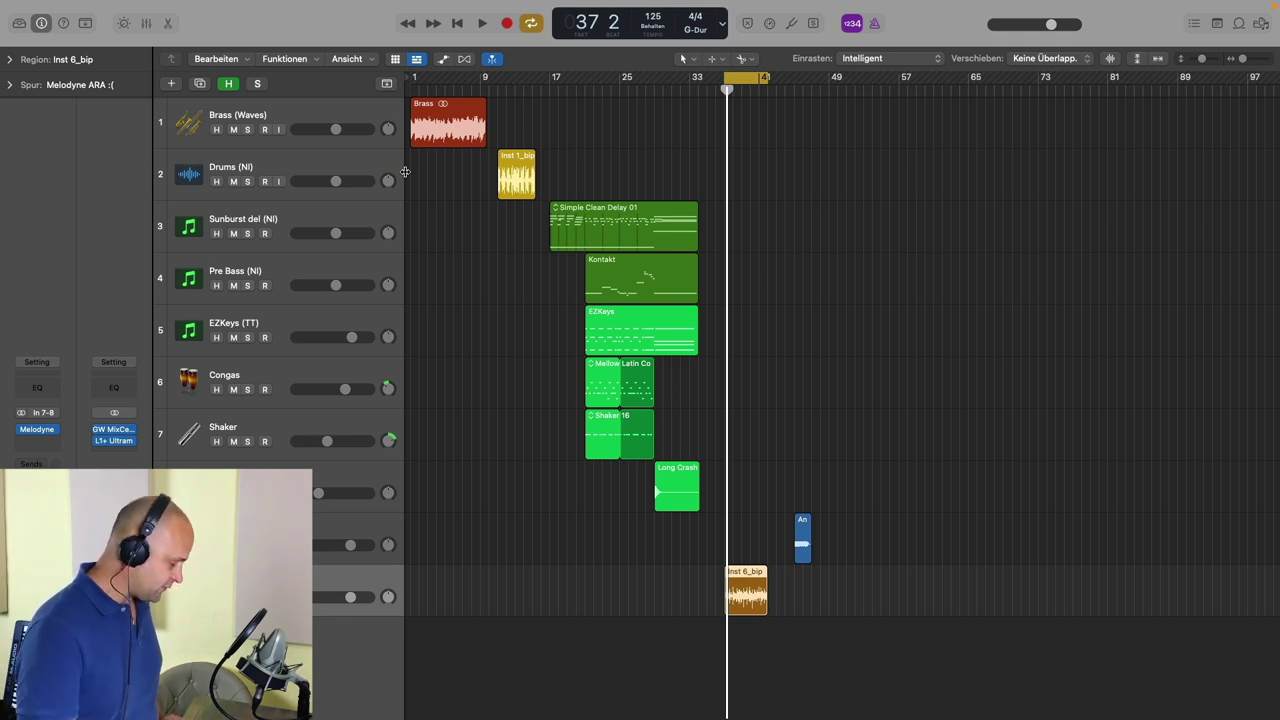
Create a new software instrument track and load Addictive Drums 2 in stereo on it.
key(alt+super+s)
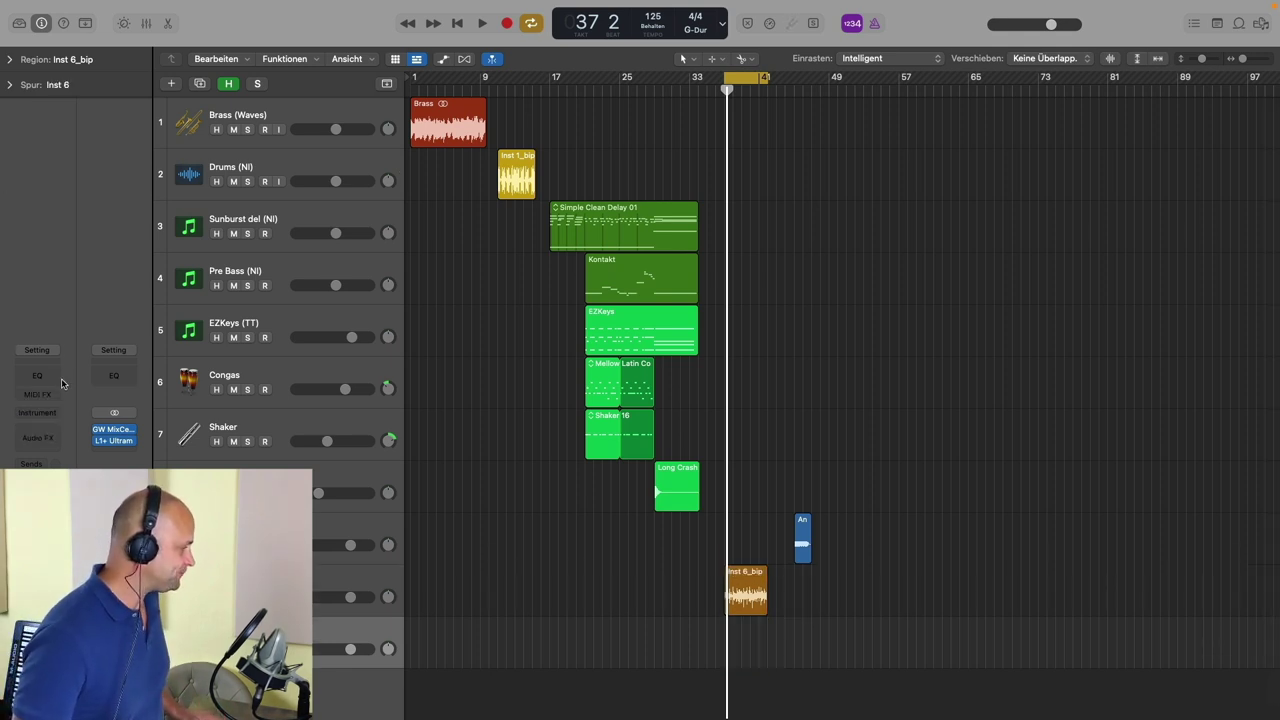
click(57, 414)
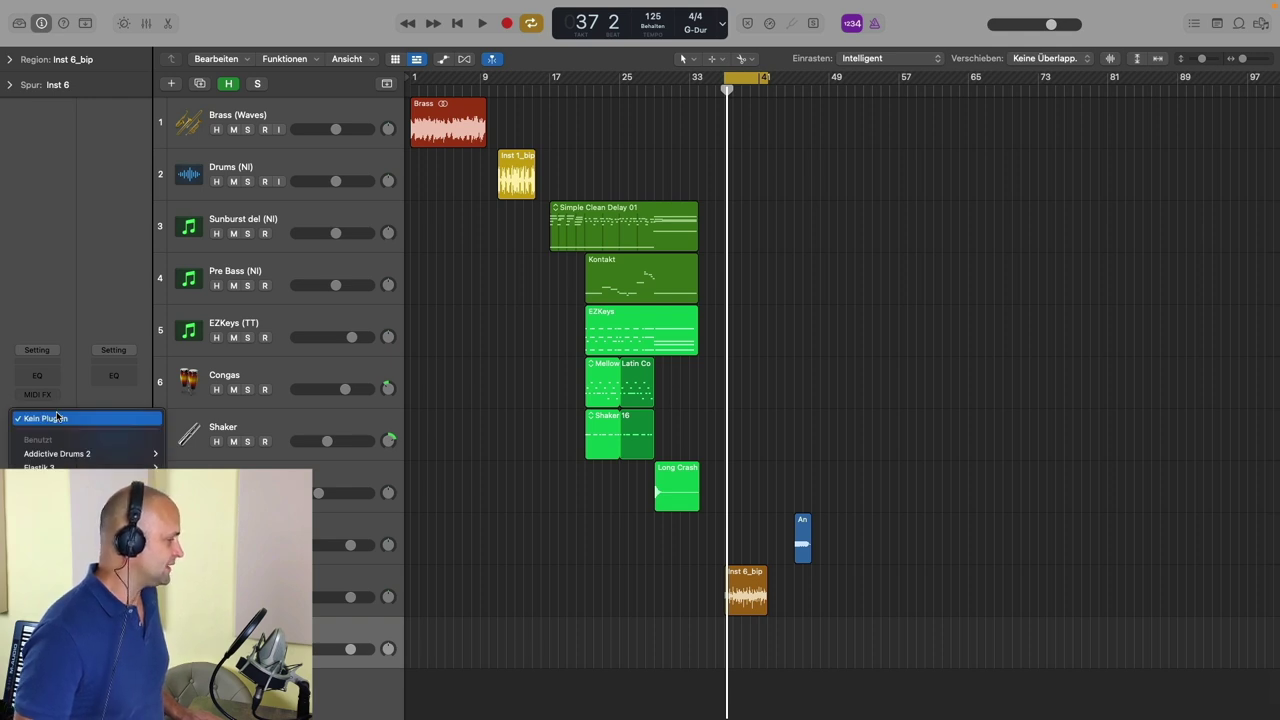
mouse_move(60, 455)
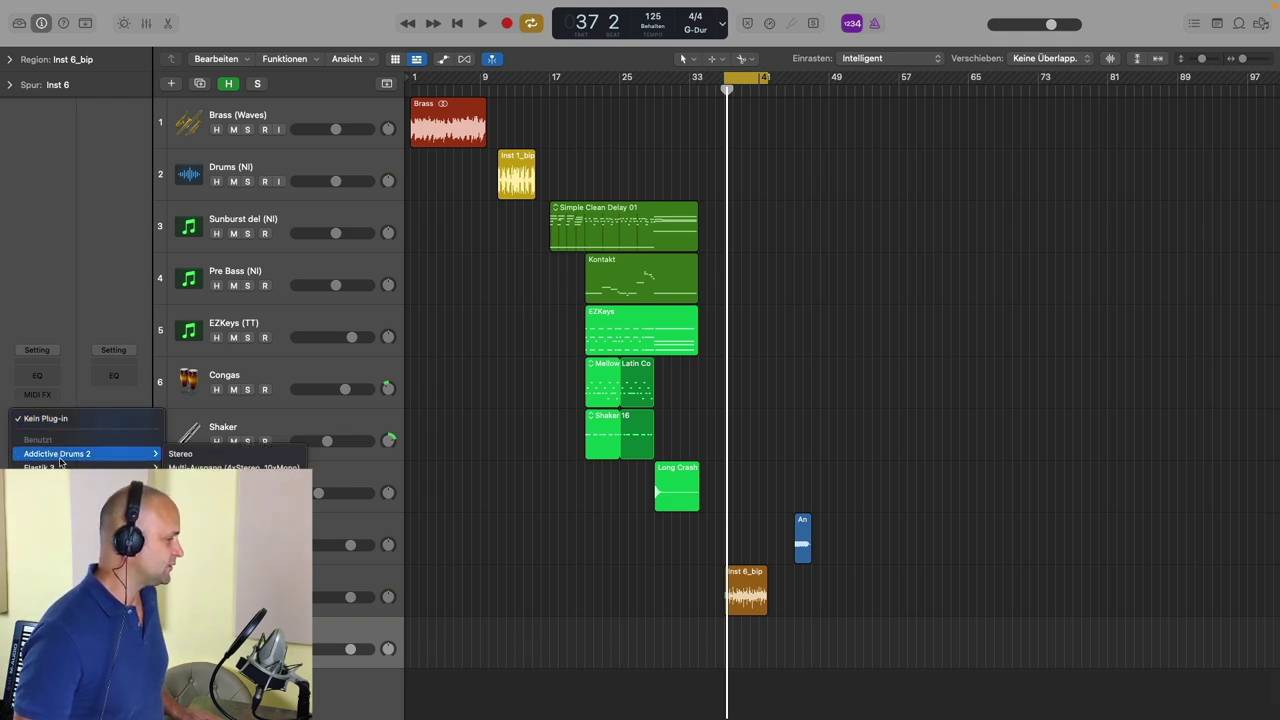
click(215, 457)
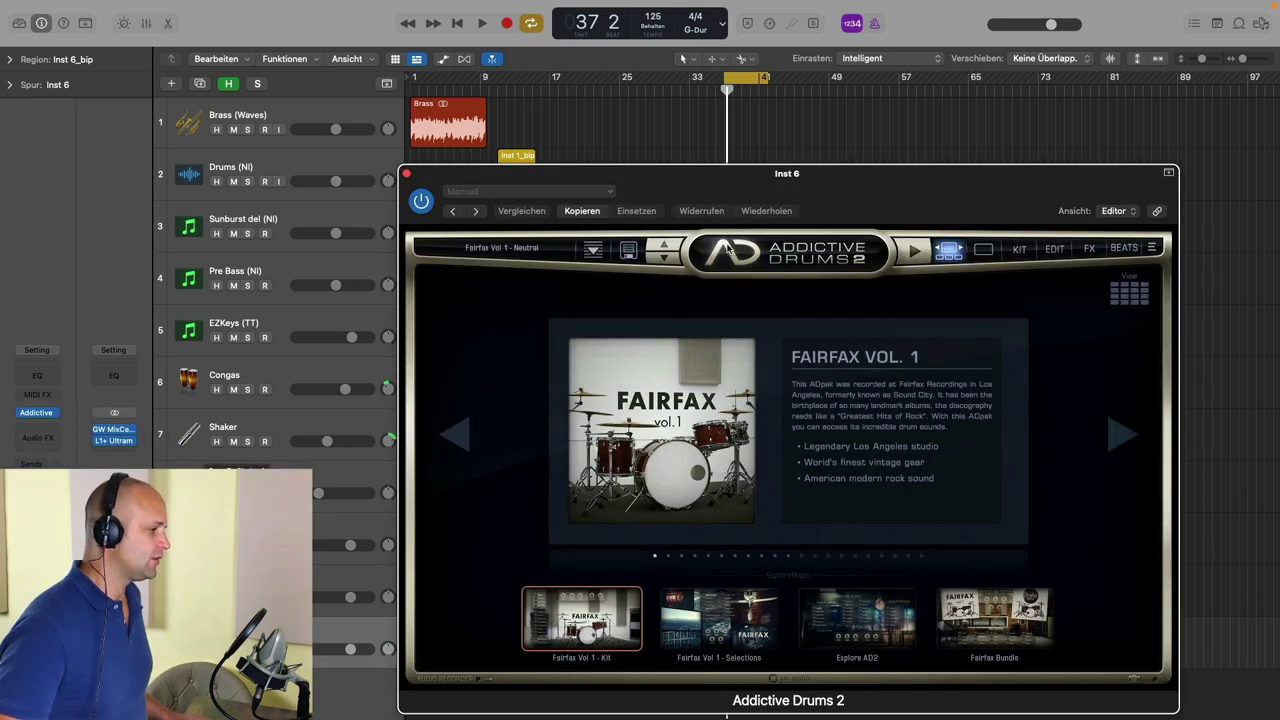
Shift the Addictive Drums 2 window up, open the Fairfax Vol 1 kit, and sound its kick drum.
drag(867, 196, 850, 140)
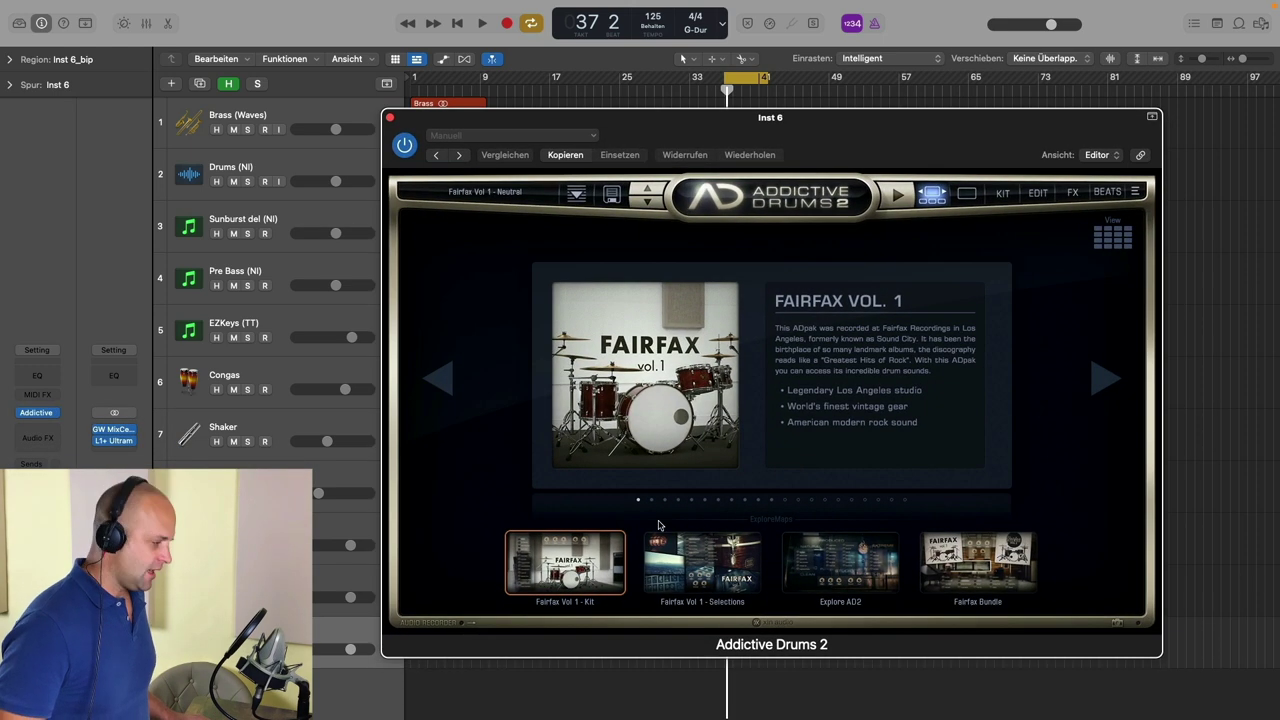
click(565, 580)
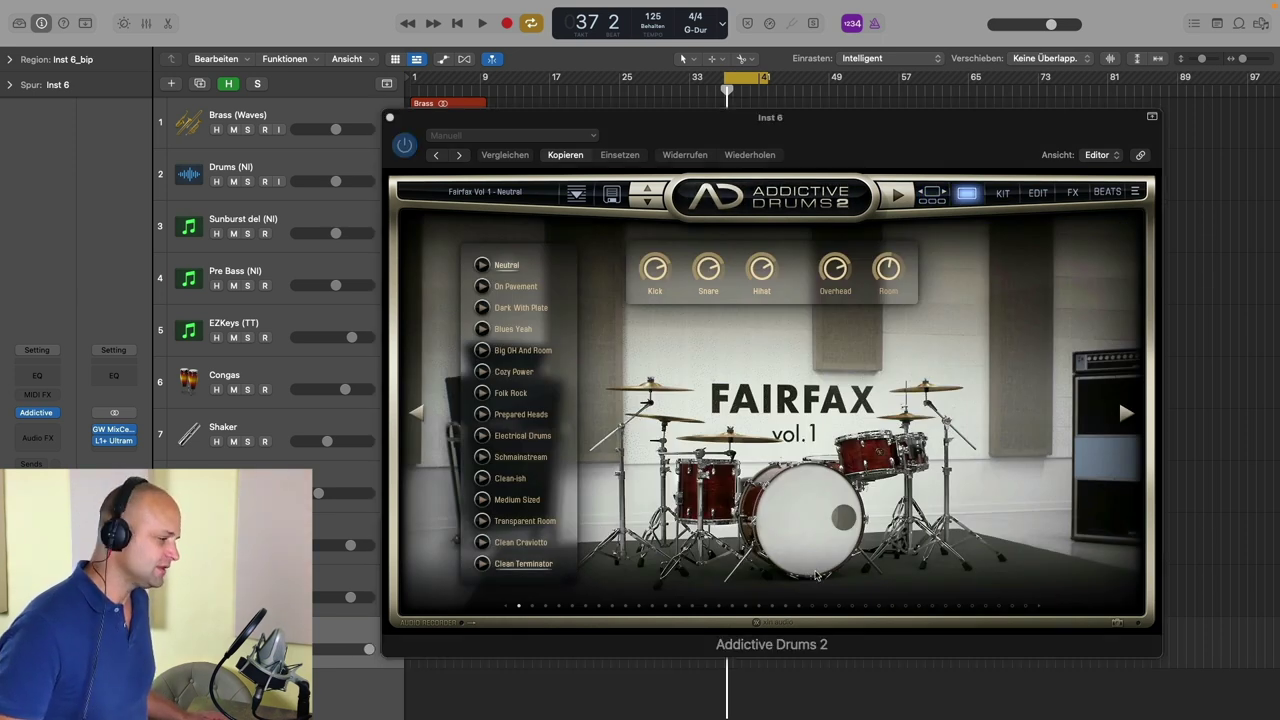
click(808, 543)
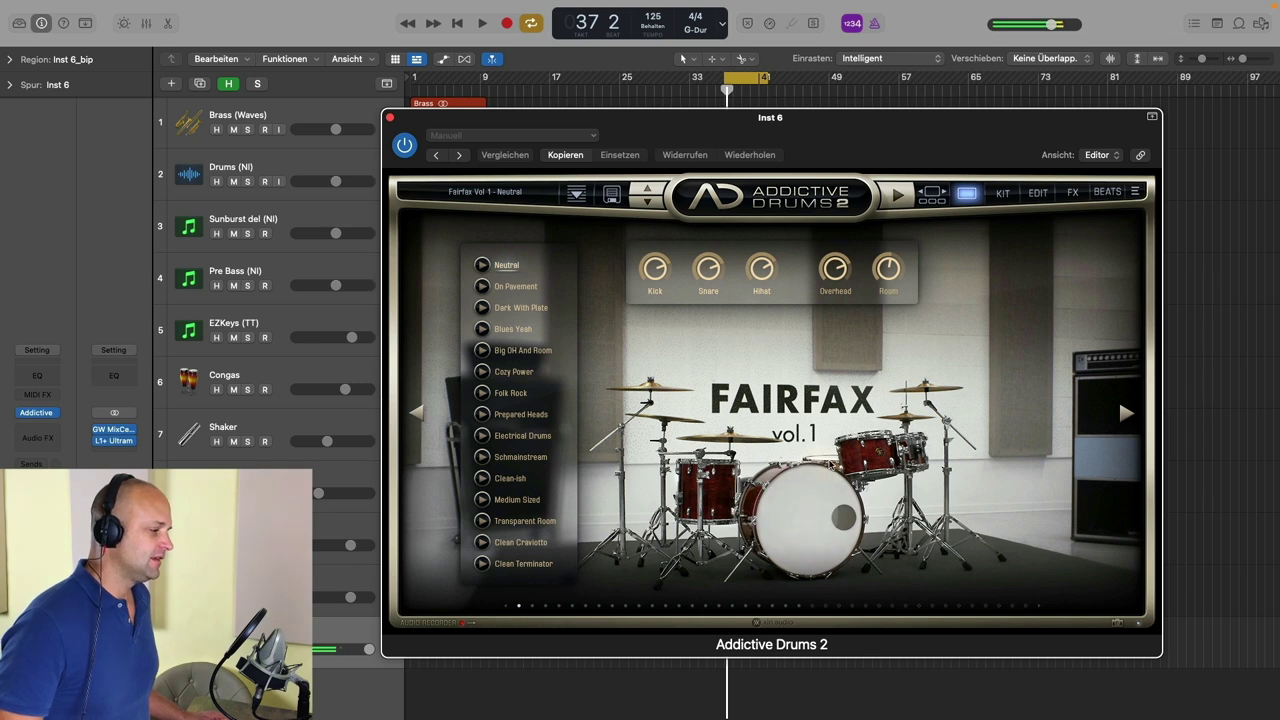
Look through the Kit, Edit, FX and Beats pages of Addictive Drums 2, and return to the Fairfax kit view.
click(1003, 193)
click(1038, 194)
click(1072, 193)
click(1106, 193)
click(968, 197)
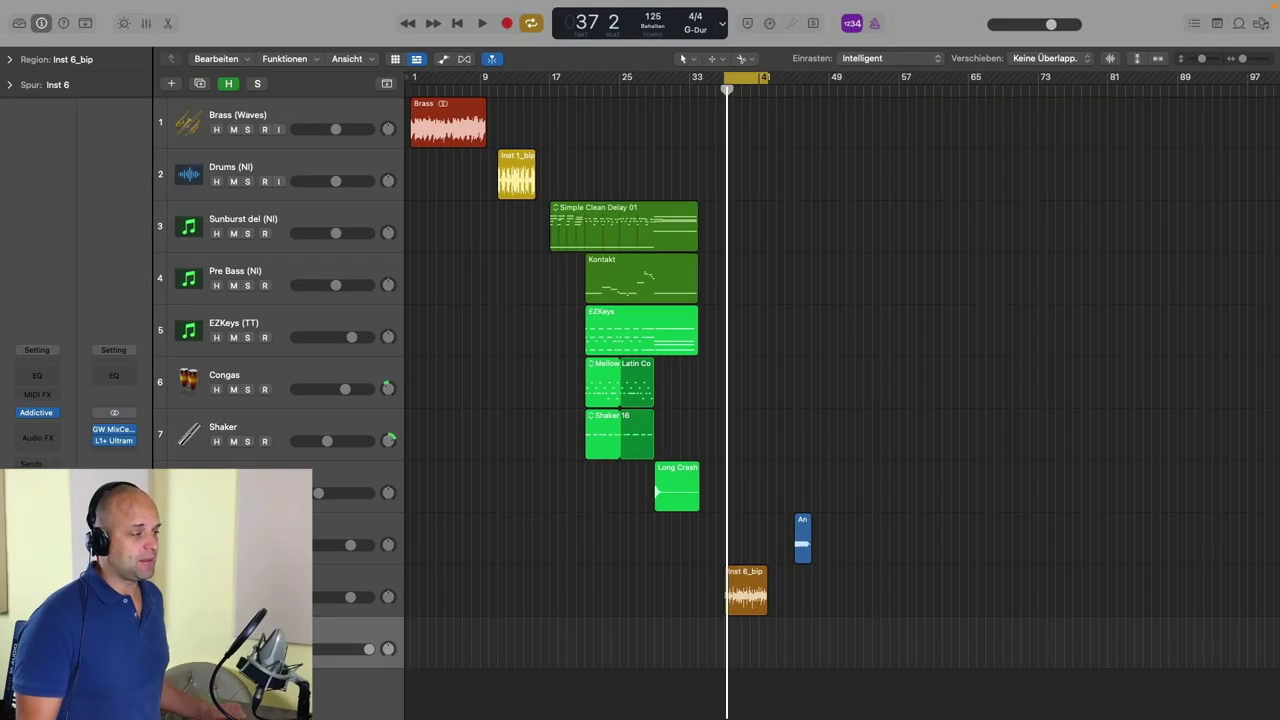